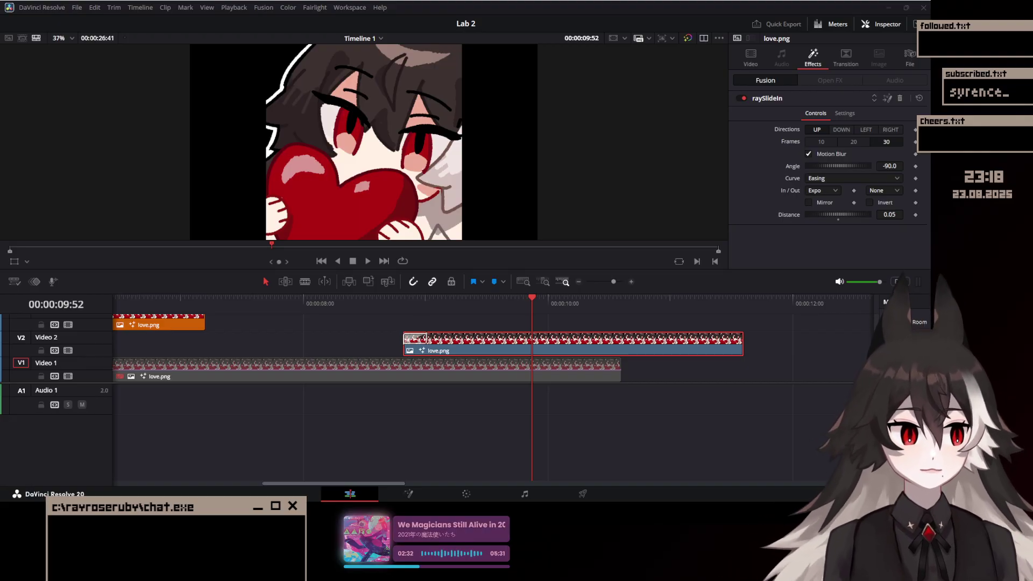
Step: Set raySlideIn's Frames to 20 on the Video 2 love.png clip, play the slide-in from the clip's start, and save the project
click(599, 415)
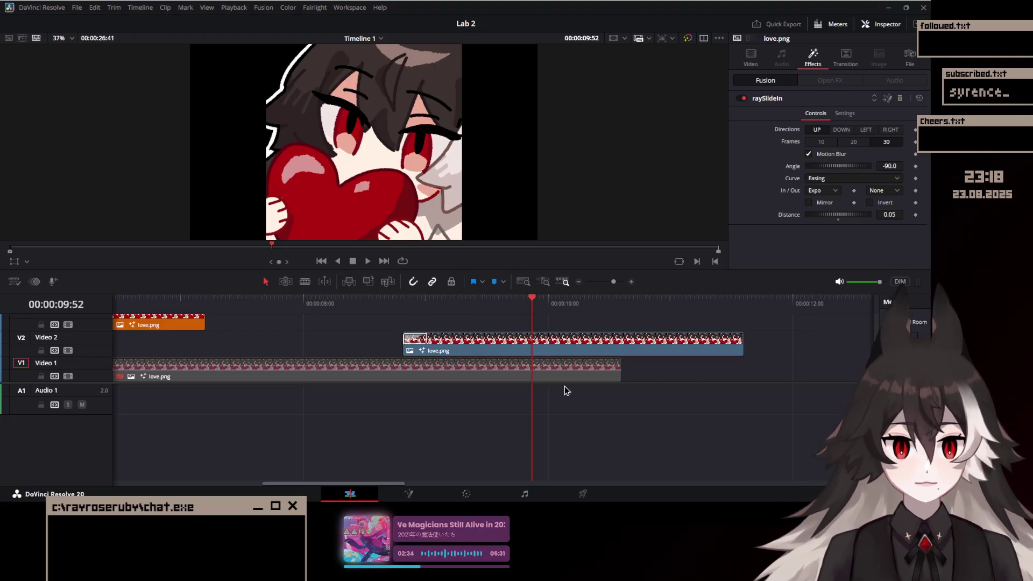
click(422, 338)
key(Up)
key(space)
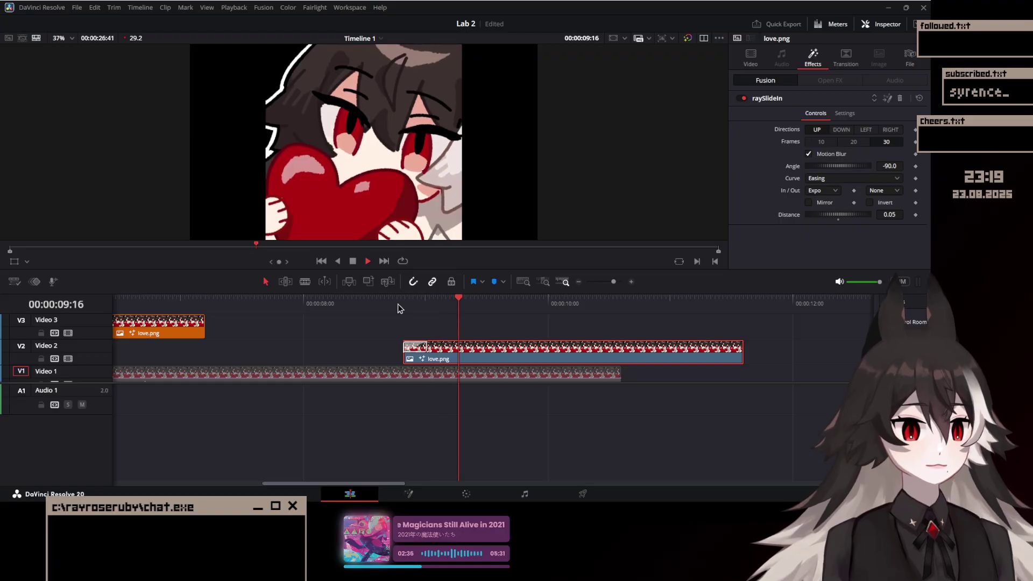
click(853, 141)
click(407, 304)
key(space)
click(407, 303)
key(space)
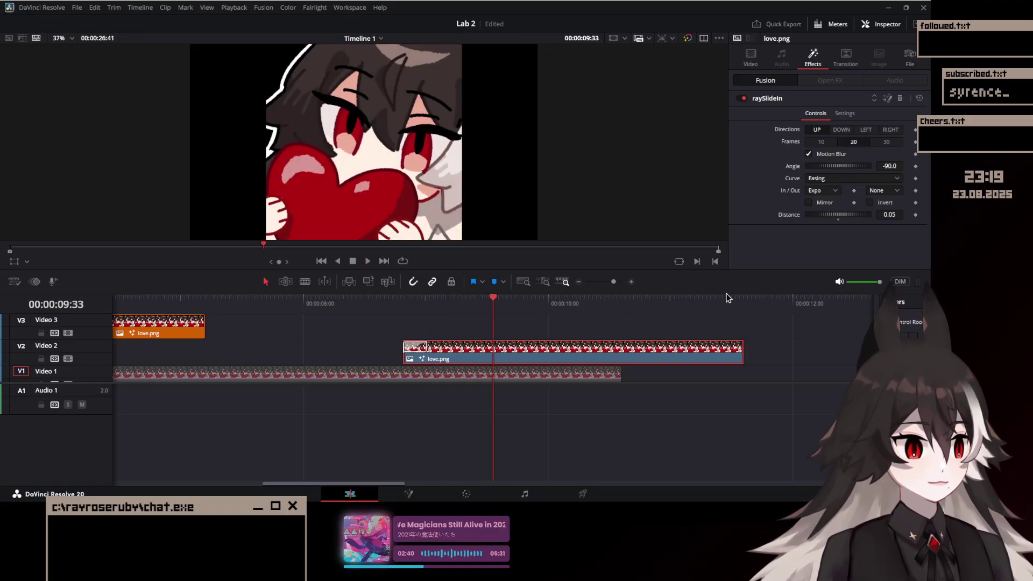
key(ctrl+s)
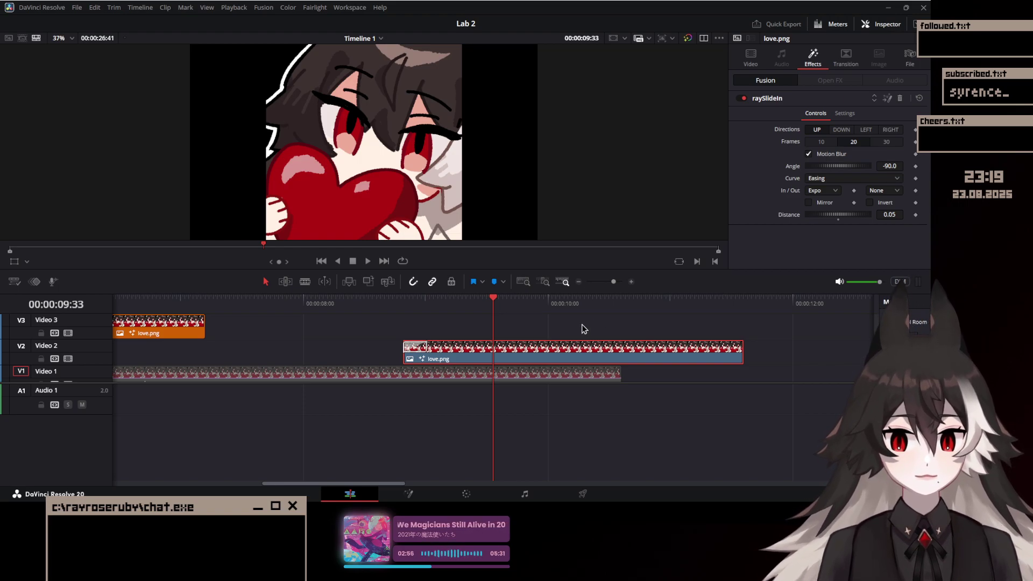
Step: Move the Video 2 love.png clip to start at about 00:00:10:54, then enable the Video 1 clip and shift it about one second later
drag(460, 359, 712, 364)
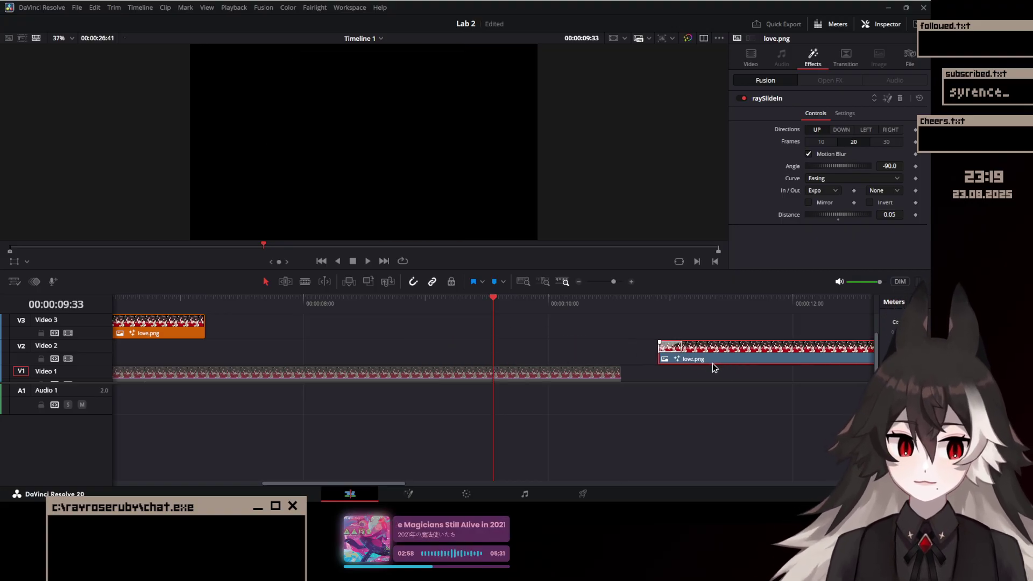
scroll(623, 376, down, 3)
scroll(474, 357, down, 2)
click(432, 376)
drag(384, 376, 485, 390)
click(254, 304)
key(space)
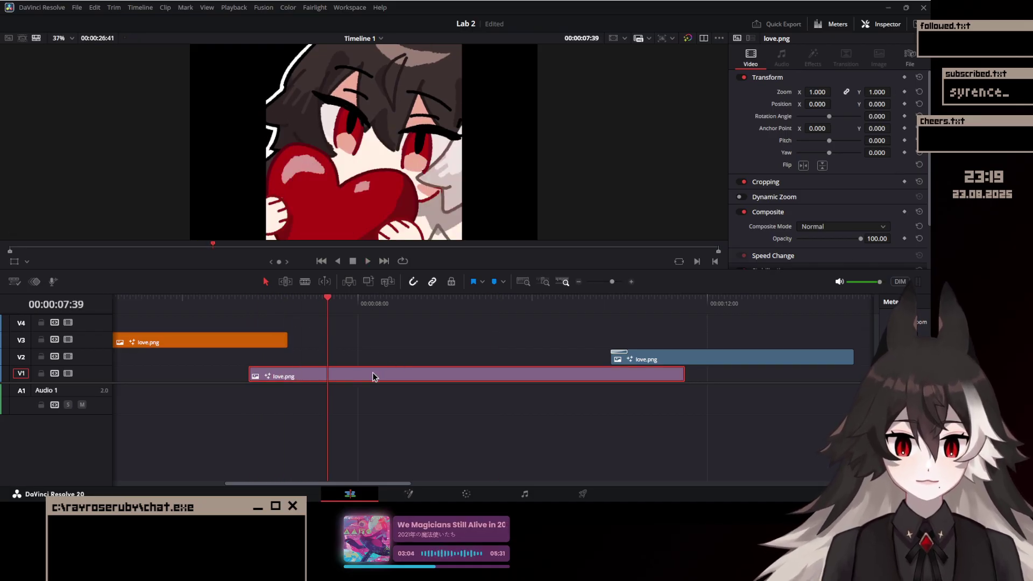
Step: Delete the selected nodes from the Video 1 love.png clip's Fusion composition and return to the Edit page
key(shift+5)
drag(431, 358, 280, 377)
key(Delete)
key(shift+4)
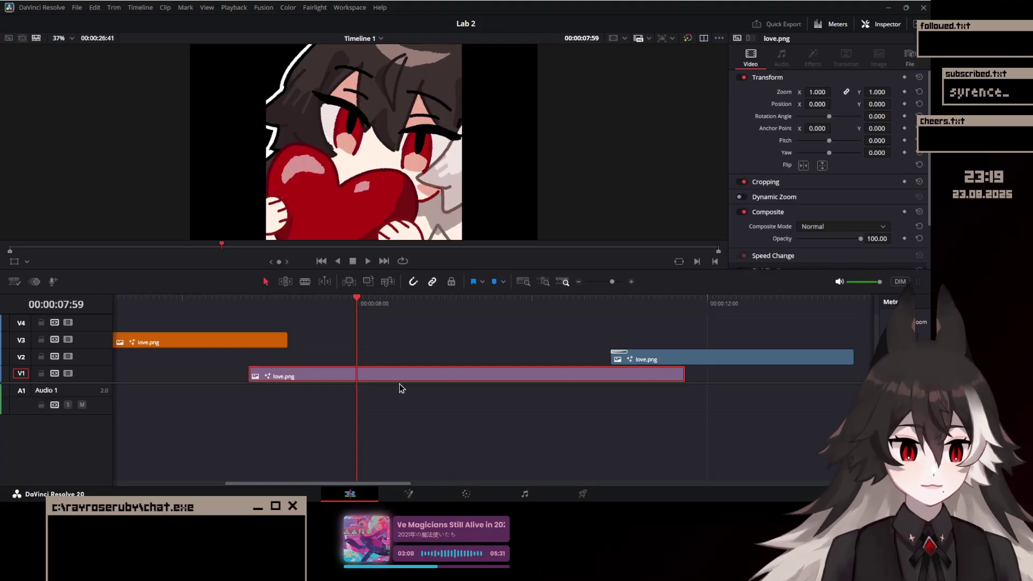
Step: Move the Video 1 clip to start at 00:00:07:59 and the Video 2 clip to about 00:00:14:48, and save the project
drag(407, 376, 683, 360)
scroll(641, 380, down, 3)
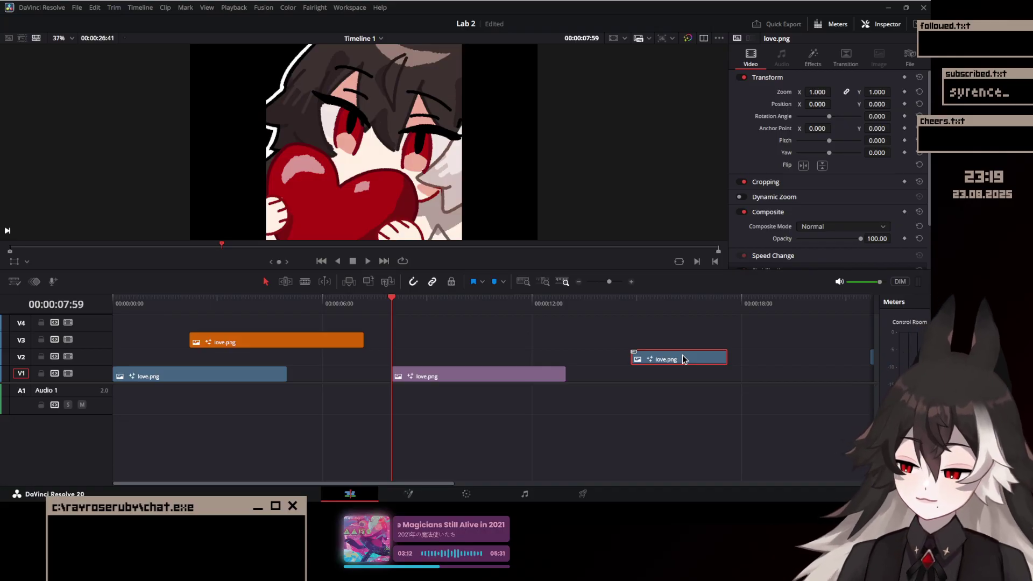
key(ctrl+s)
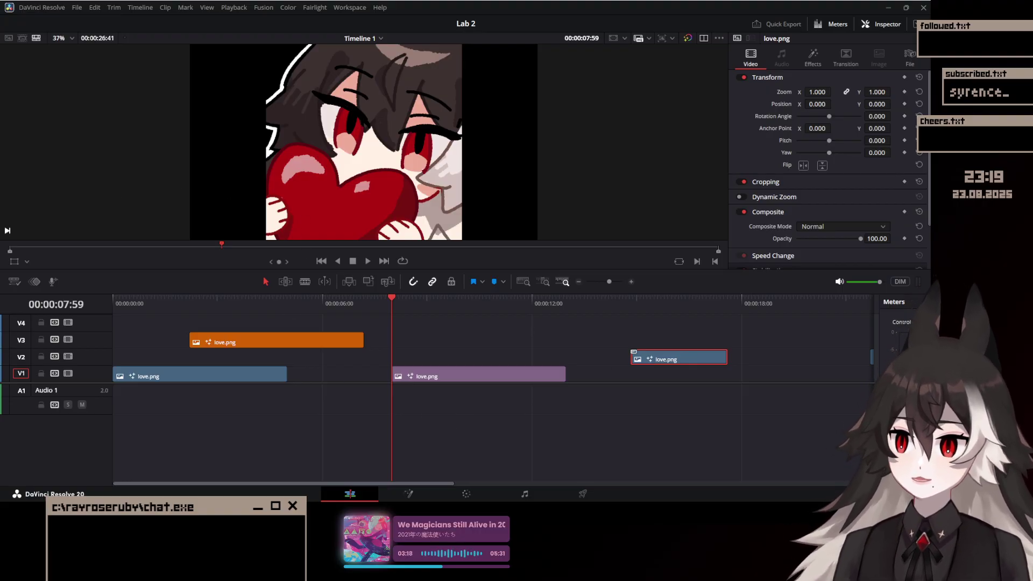
Step: Place an Adjustment Clip on Video 2 starting at 00:00:07:59 above the Video 1 clip, save, and play that section
drag(456, 353, 391, 359)
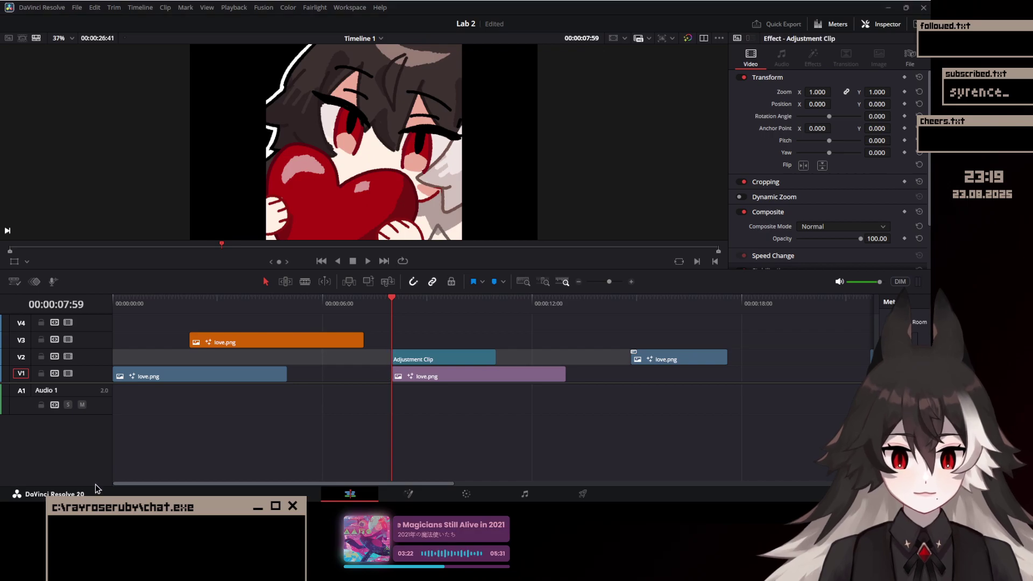
key(ctrl+s)
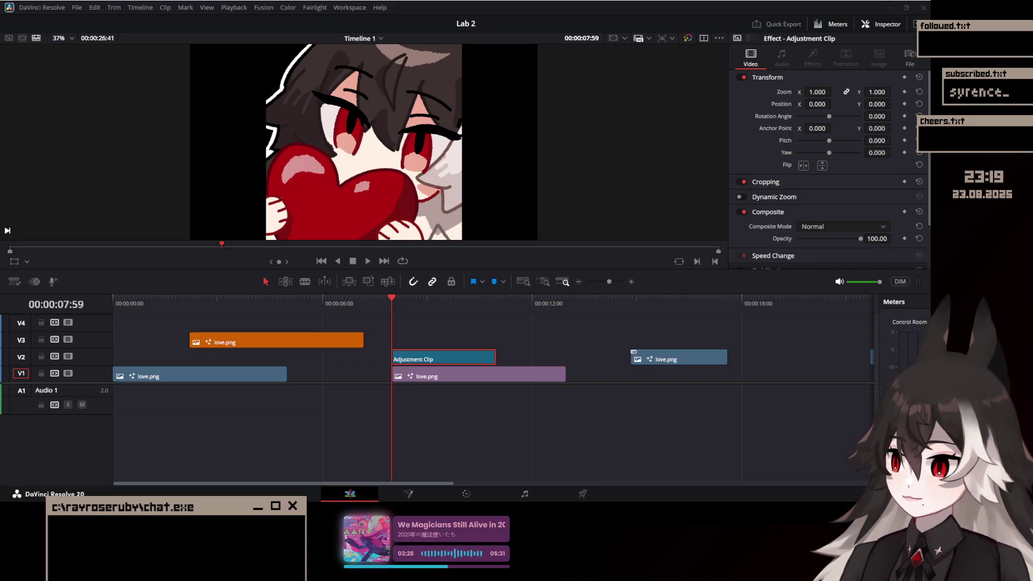
scroll(441, 325, up, 5)
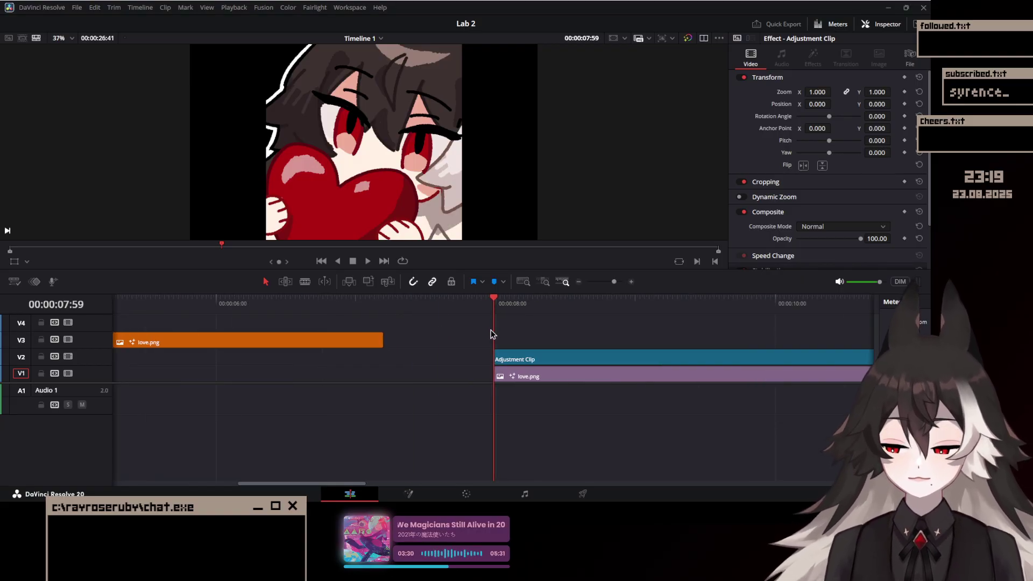
key(space)
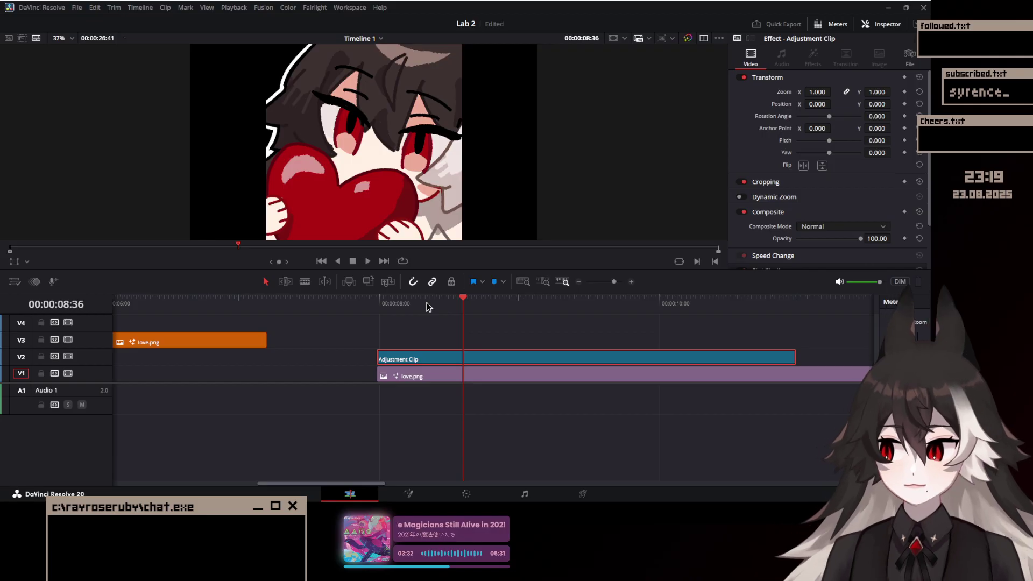
Step: Open the Adjustment Clip in Fusion and paste the copied Transform node between MediaIn1 and MediaOut1
key(shift+5)
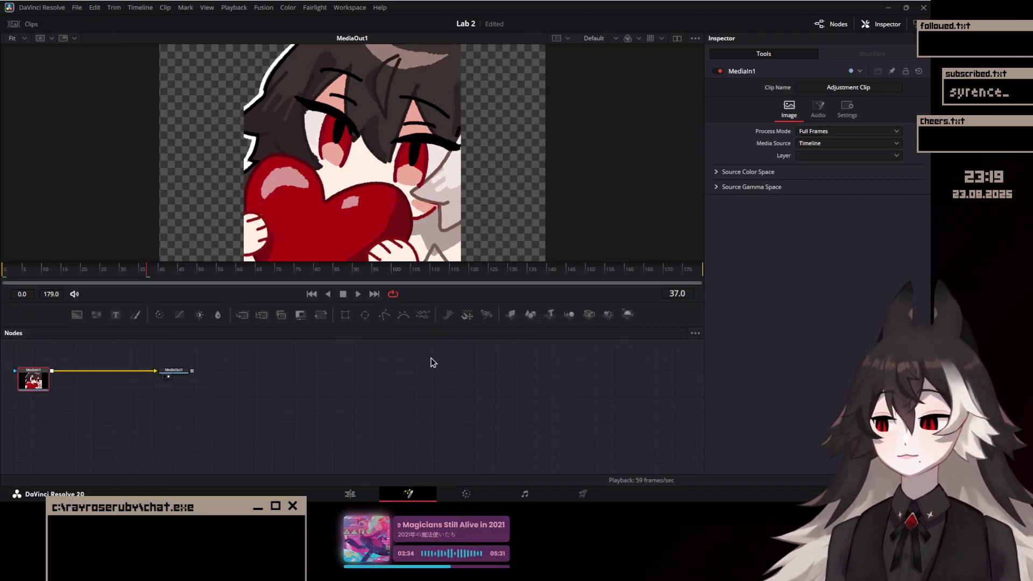
key(ctrl+v)
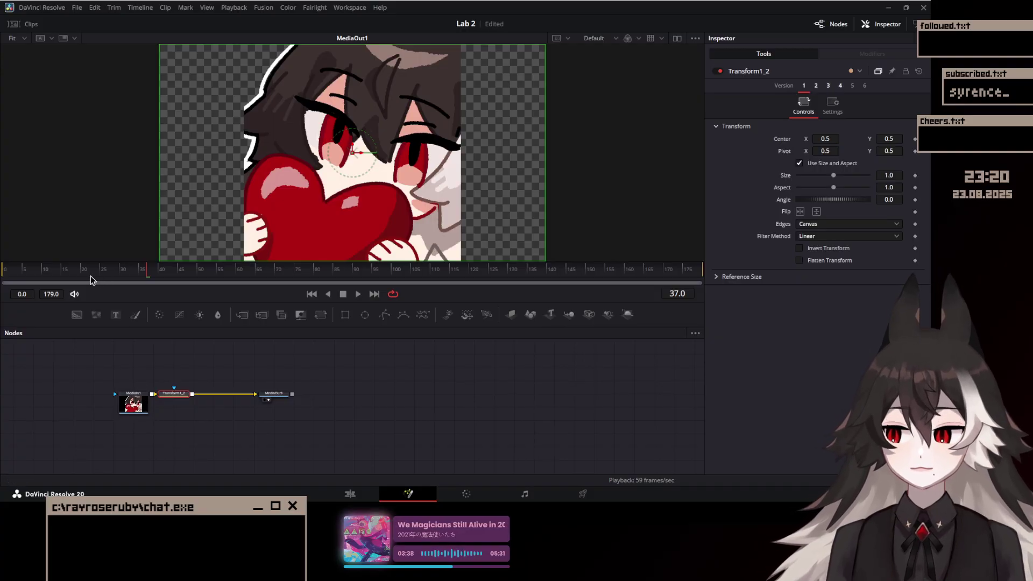
key(Home)
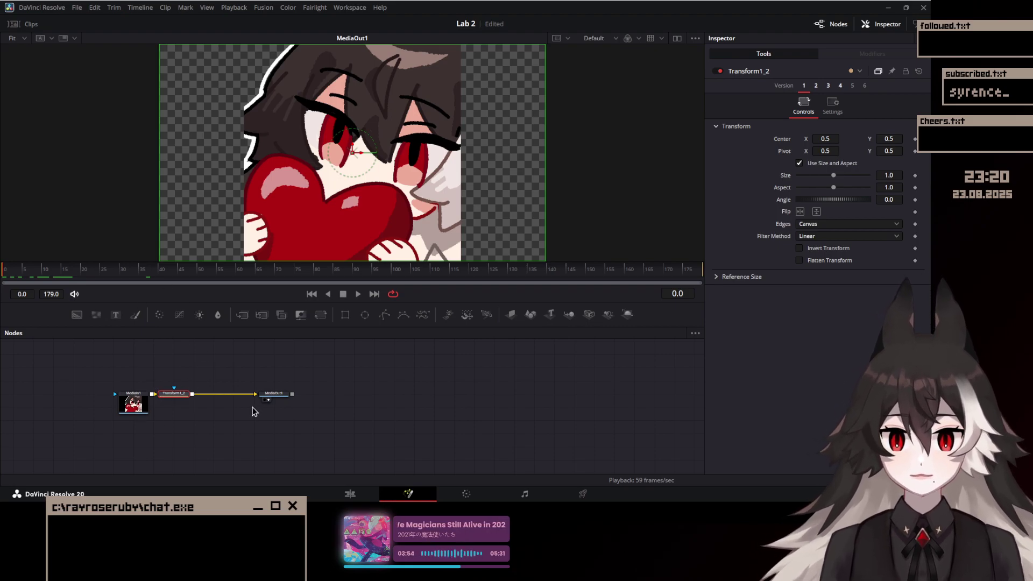
click(914, 139)
click(119, 270)
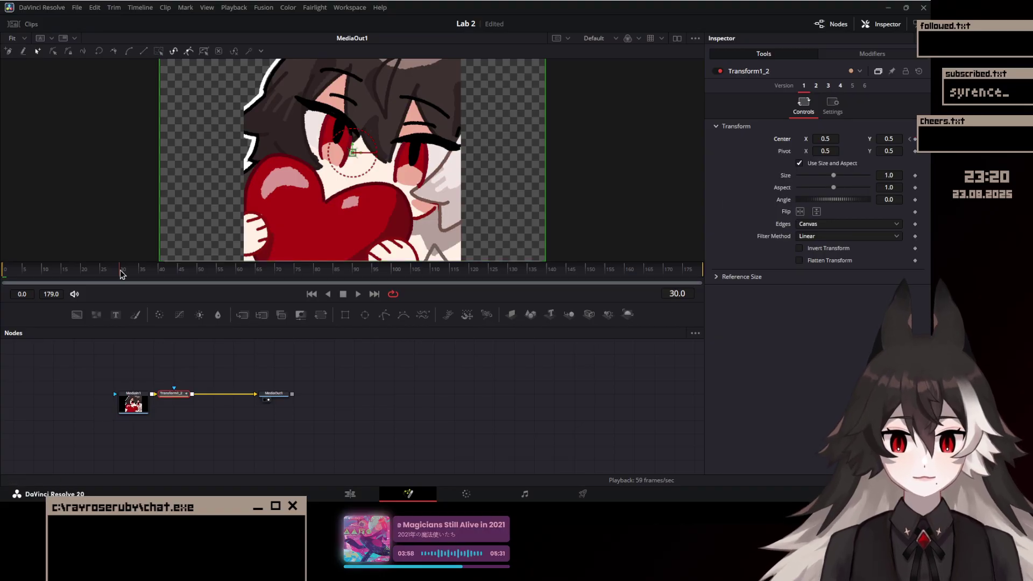
click(897, 176)
key(BackSpace)
text(25)
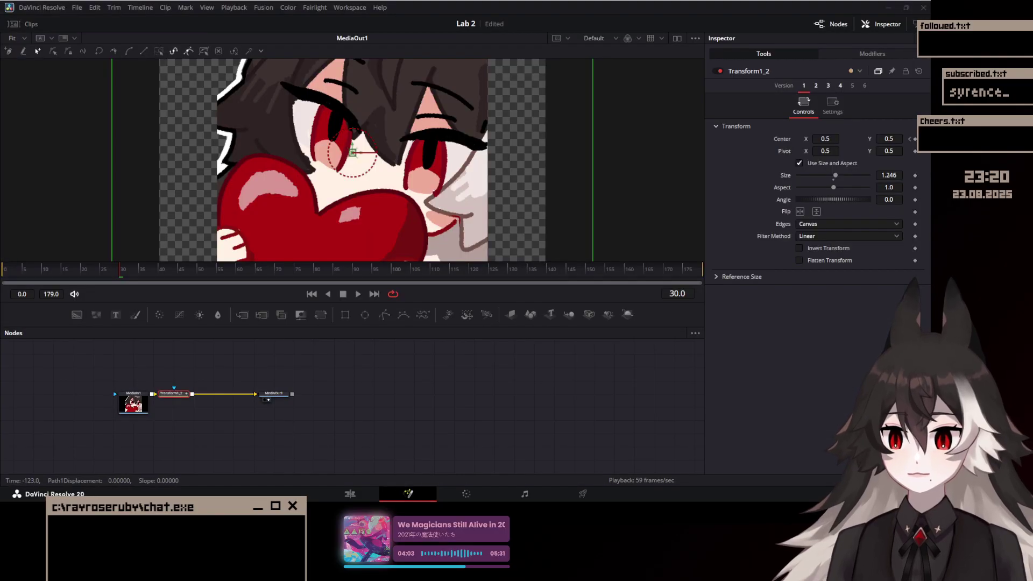
drag(209, 366, 162, 438)
key(Delete)
Step: Keyframe the Transform node's Size from 1.0 at frame 0 to 1.177 at frame 10 and play the animation
click(137, 412)
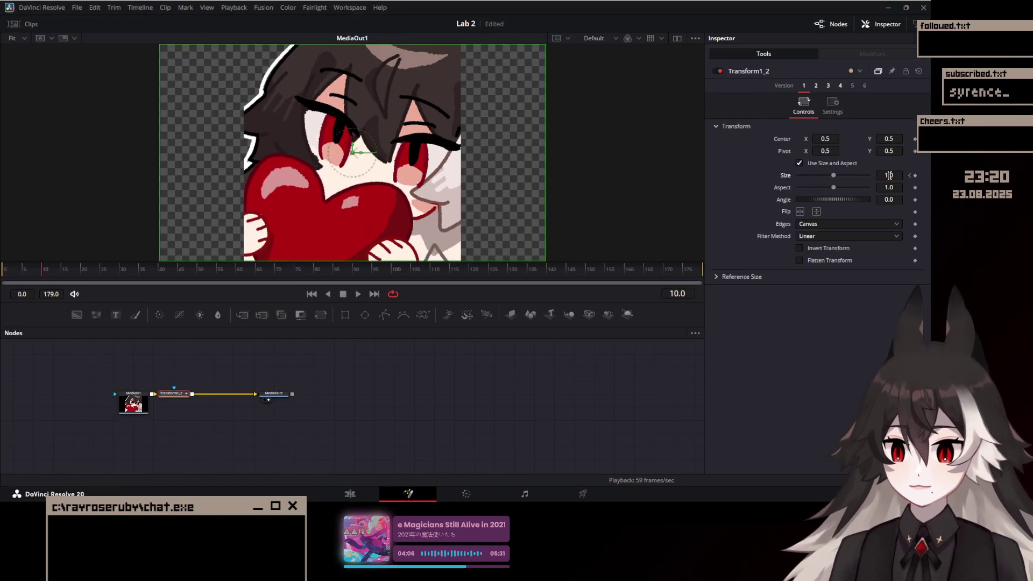
drag(890, 175, 753, 235)
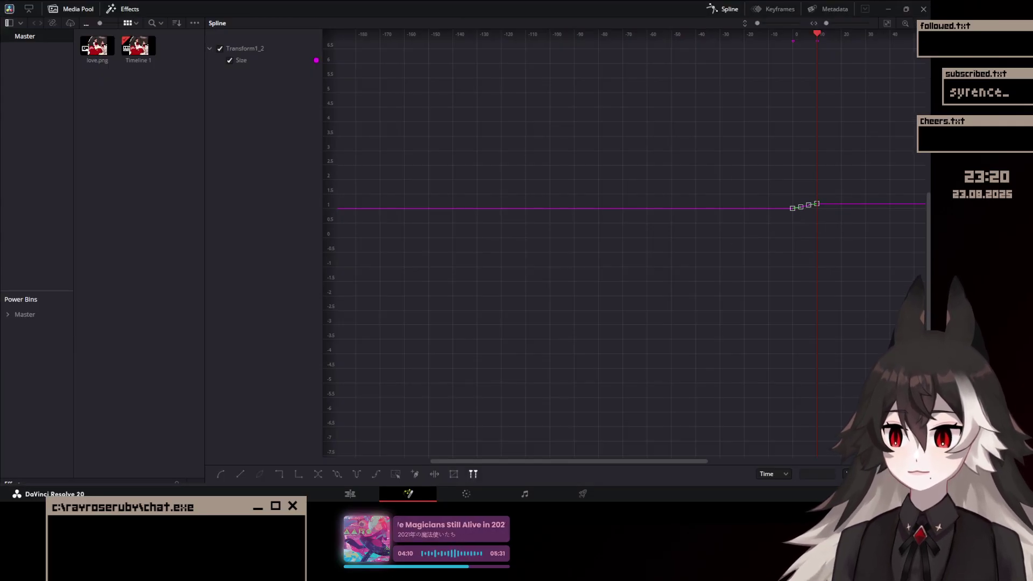
drag(60, 271, 5, 271)
key(space)
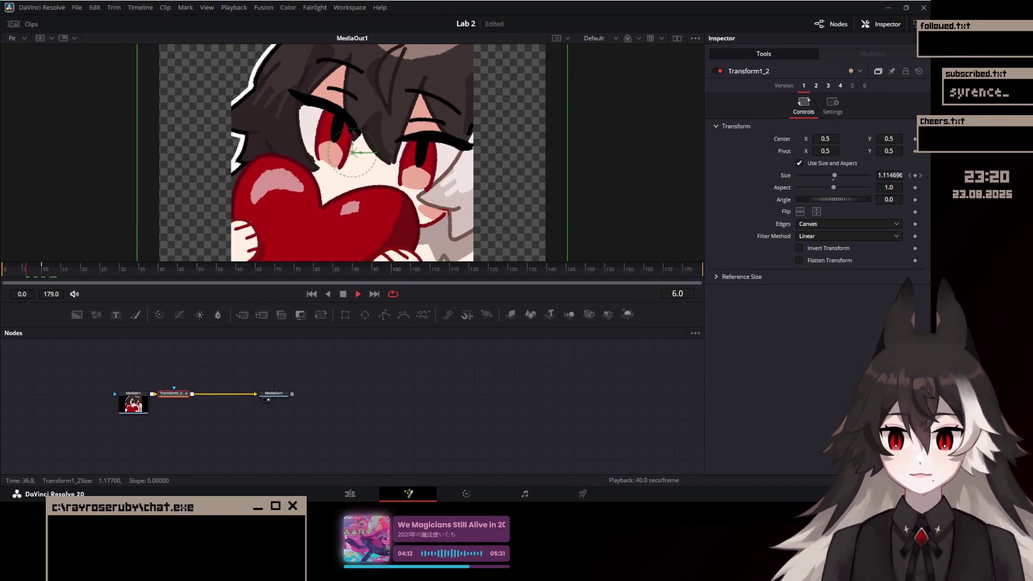
Step: Smooth the Size curve between its two keyframes, move the 1.177 keyframe to frame 30, and play the zoom
click(121, 272)
key(alt+Tab)
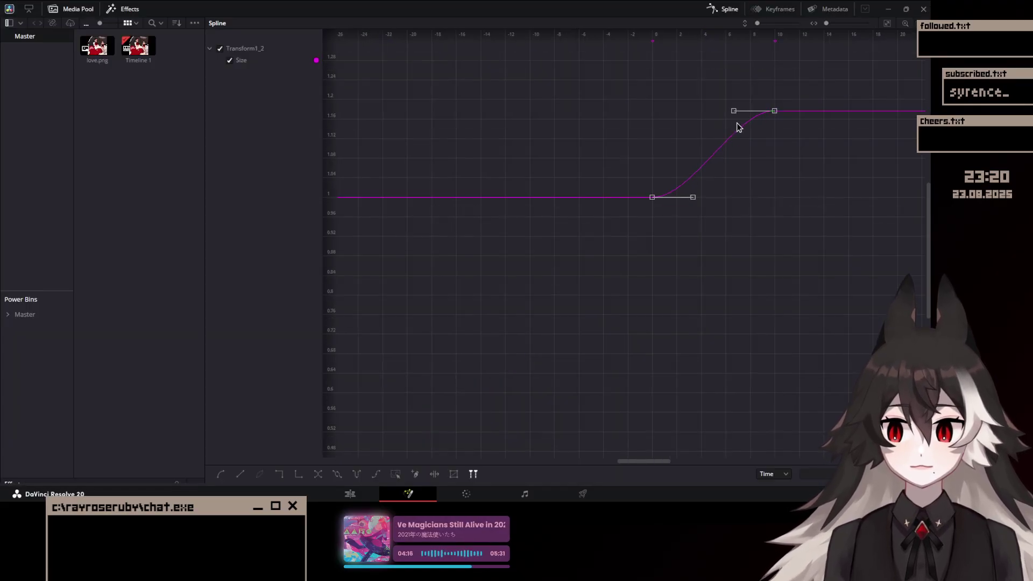
key(alt+Tab)
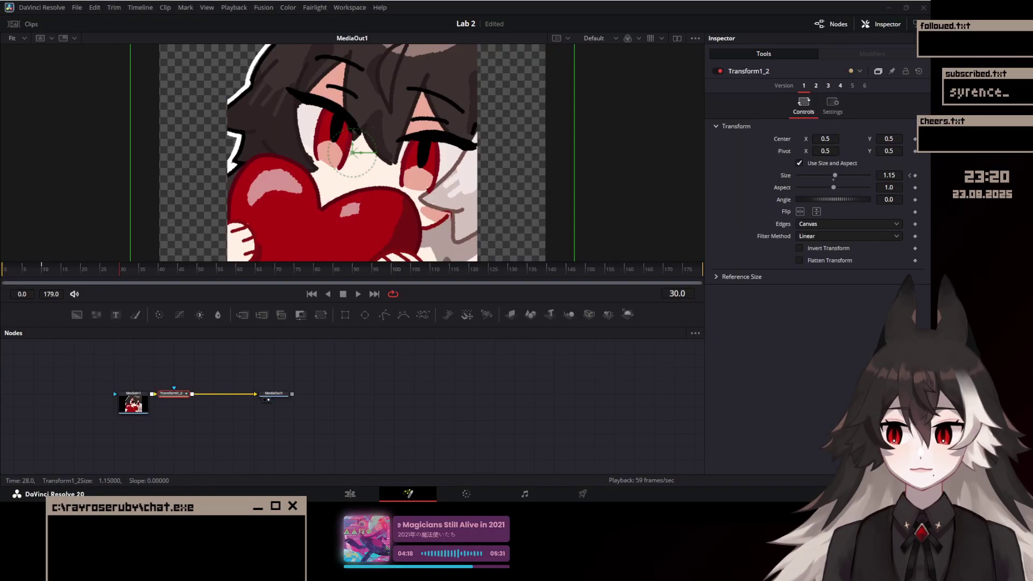
key(alt+Tab)
drag(736, 139, 767, 143)
key(alt+Tab)
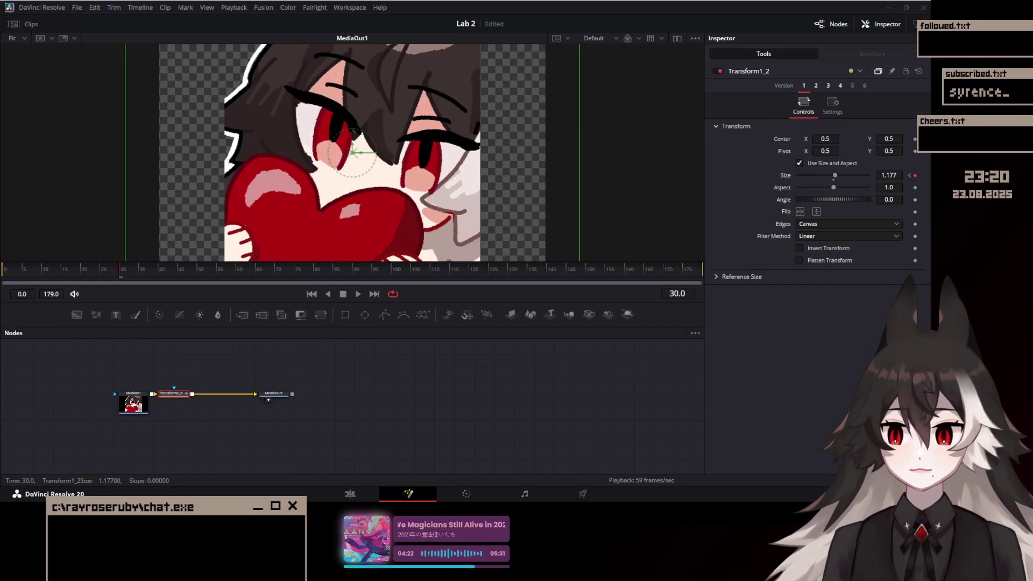
click(9, 269)
key(space)
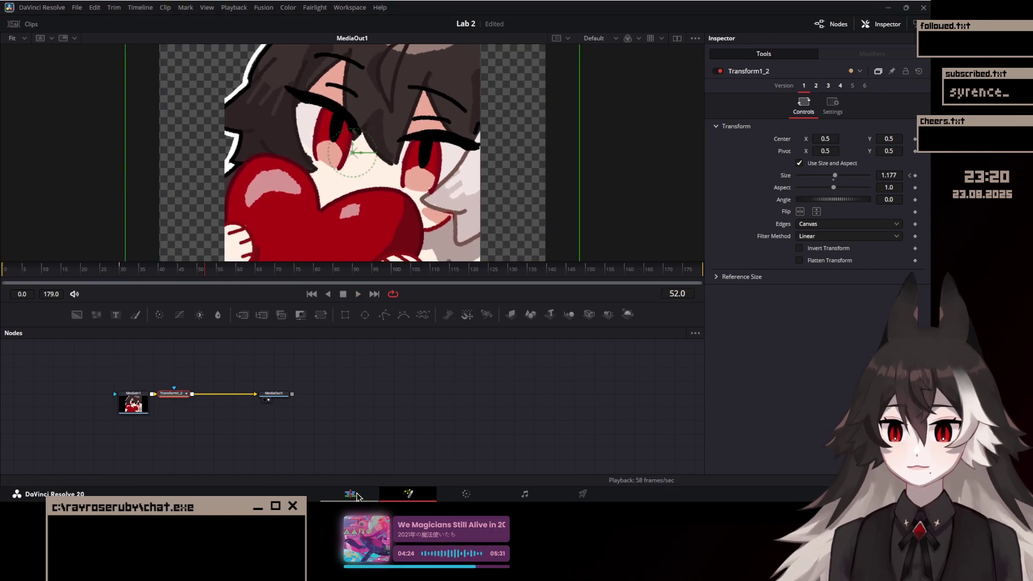
Step: Return to the Edit page, move the Adjustment Clip to start at about 00:00:08:24, and play the zoom on the timeline
click(350, 493)
drag(435, 360, 493, 363)
click(415, 306)
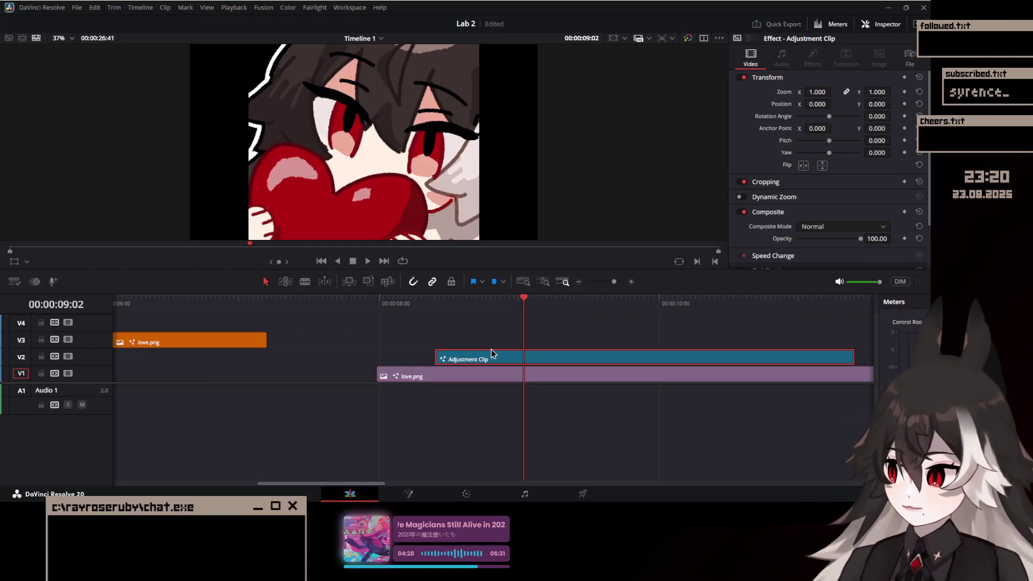
Step: Try to reshape the Adjustment Clip's Size curve into an ease-out by raising the first keyframe's handle to about the end value
key(shift+5)
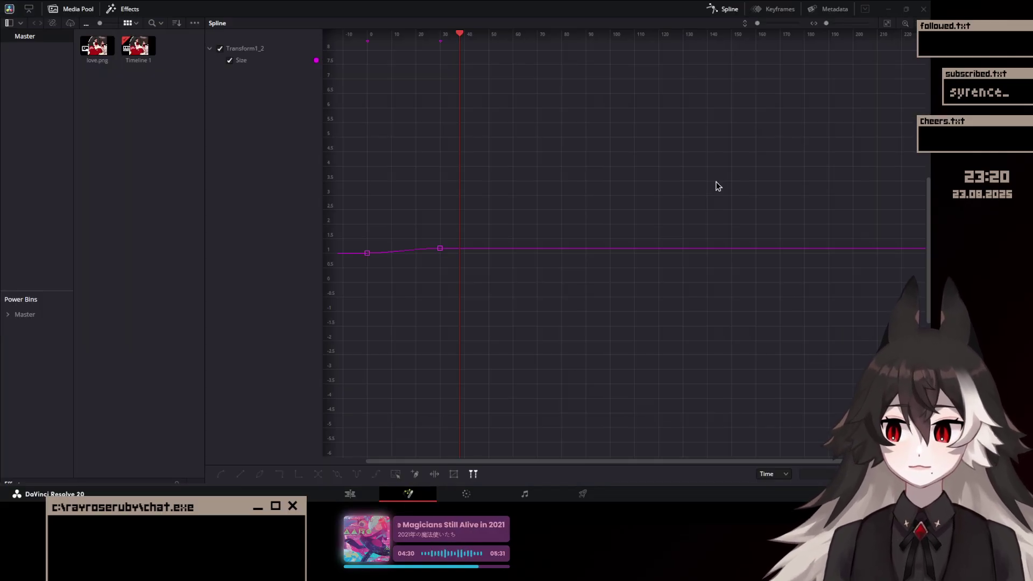
drag(553, 249, 734, 180)
scroll(588, 210, down, 3)
drag(588, 210, 742, 148)
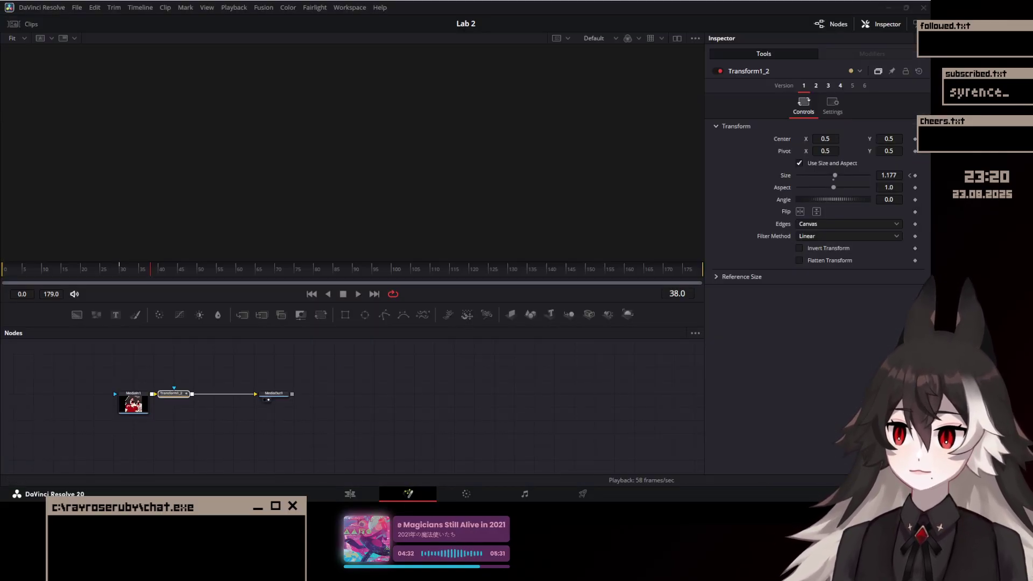
key(ctrl+f)
scroll(750, 164, down, 2)
click(619, 254)
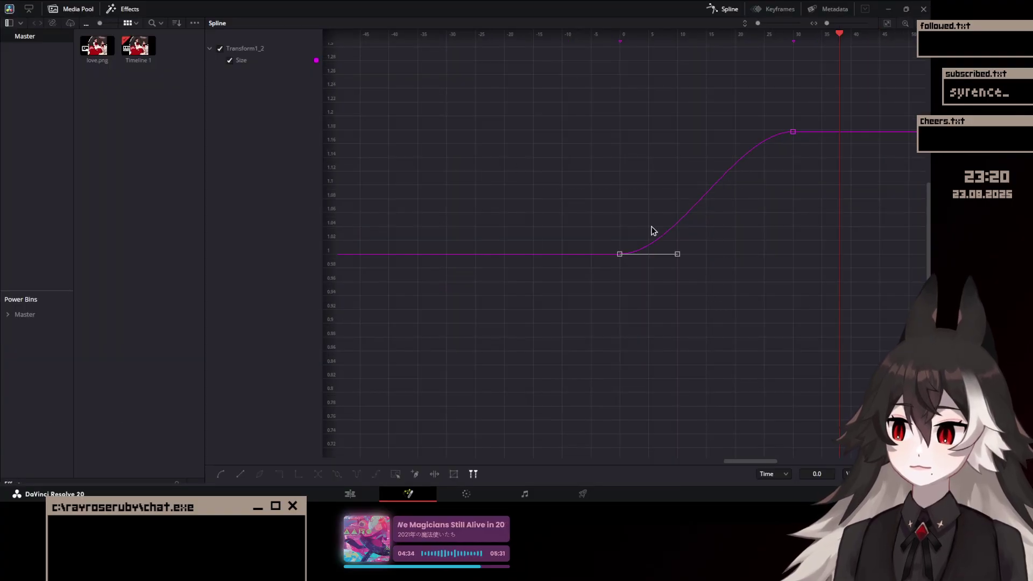
drag(677, 253, 660, 131)
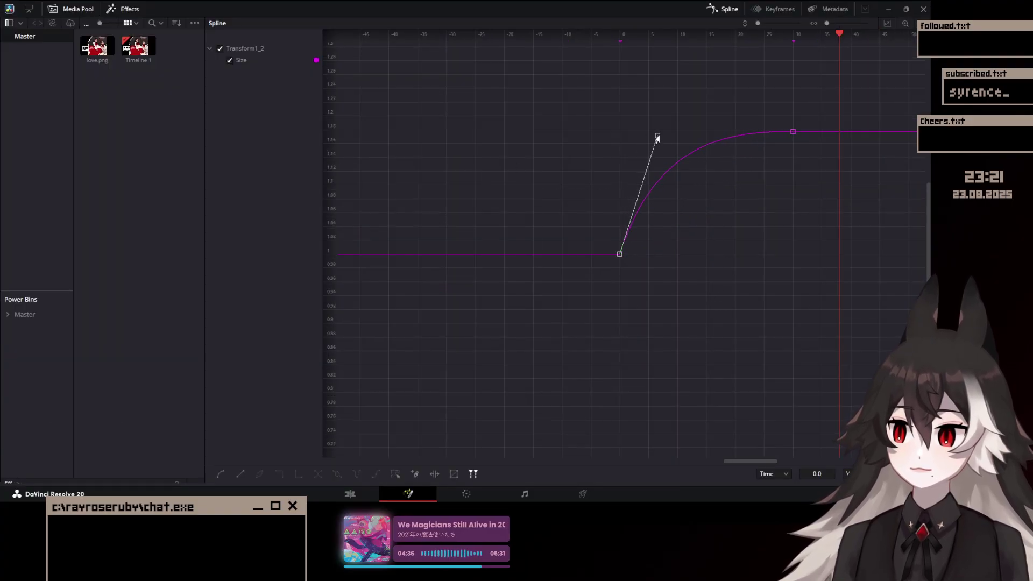
click(113, 274)
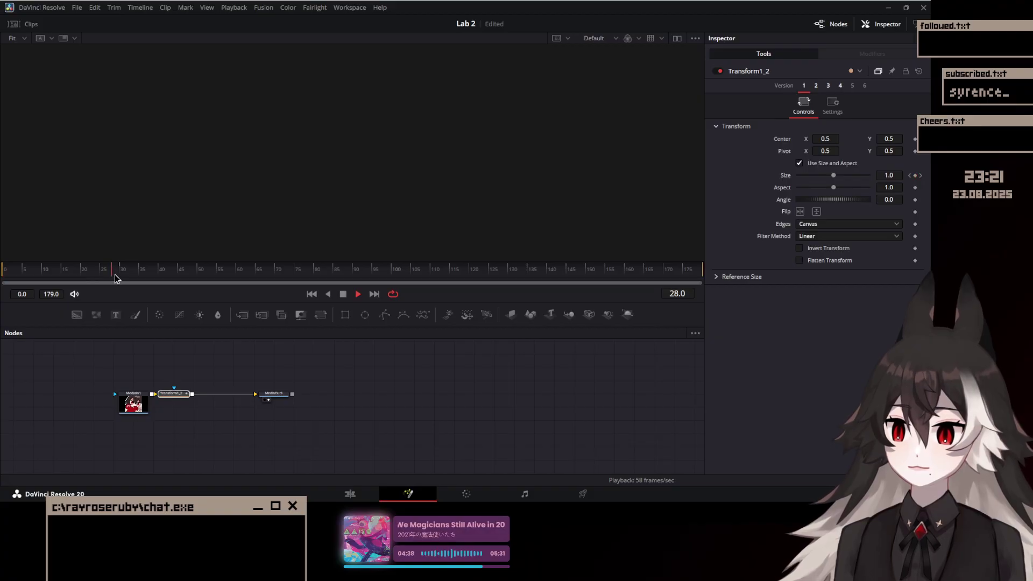
click(352, 493)
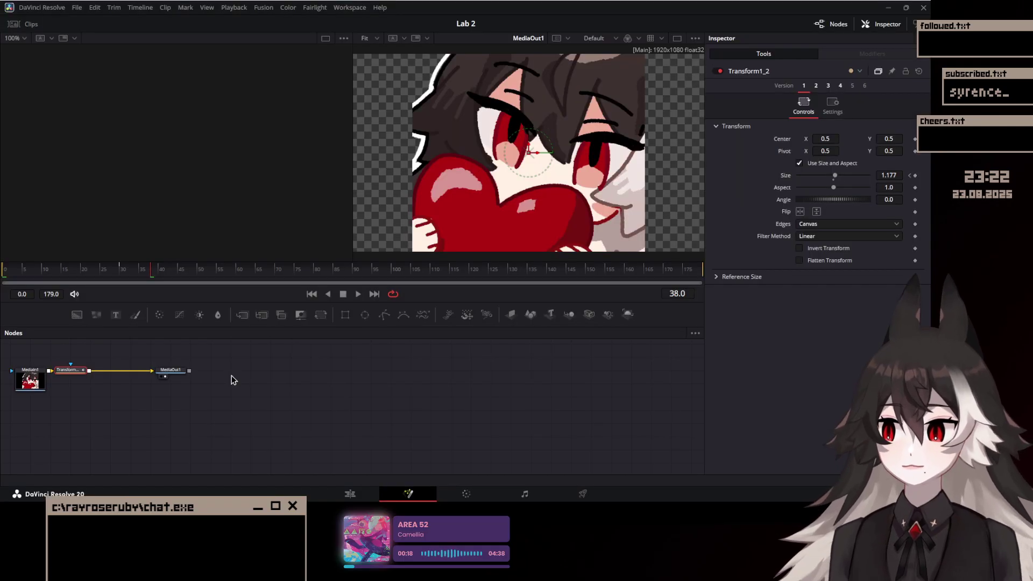
Step: Raise the frame 0 keyframe's handle on the Size curve to about 1.18 for a fast start and soft end, and play the result
drag(231, 380, 281, 398)
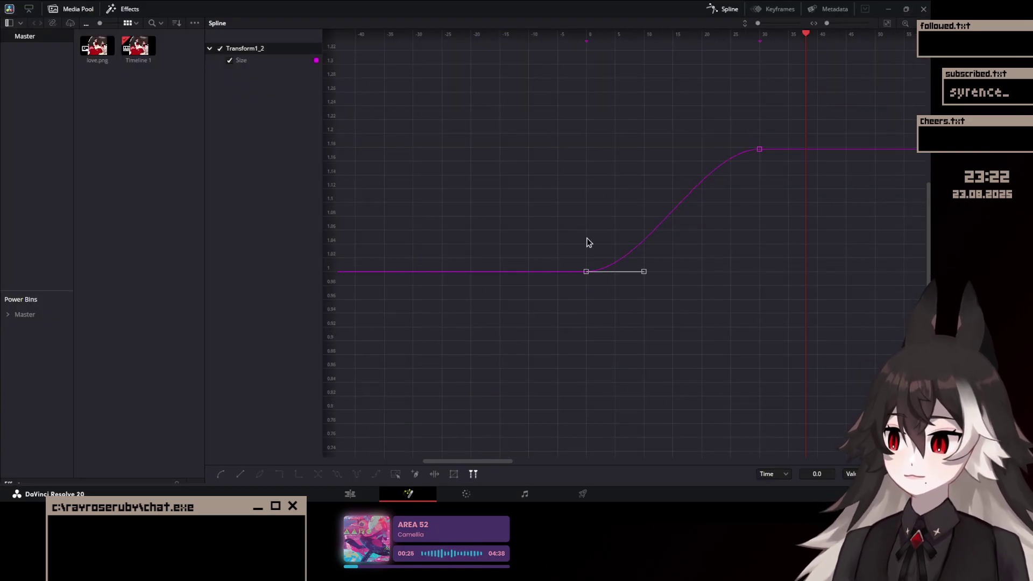
drag(640, 270, 627, 150)
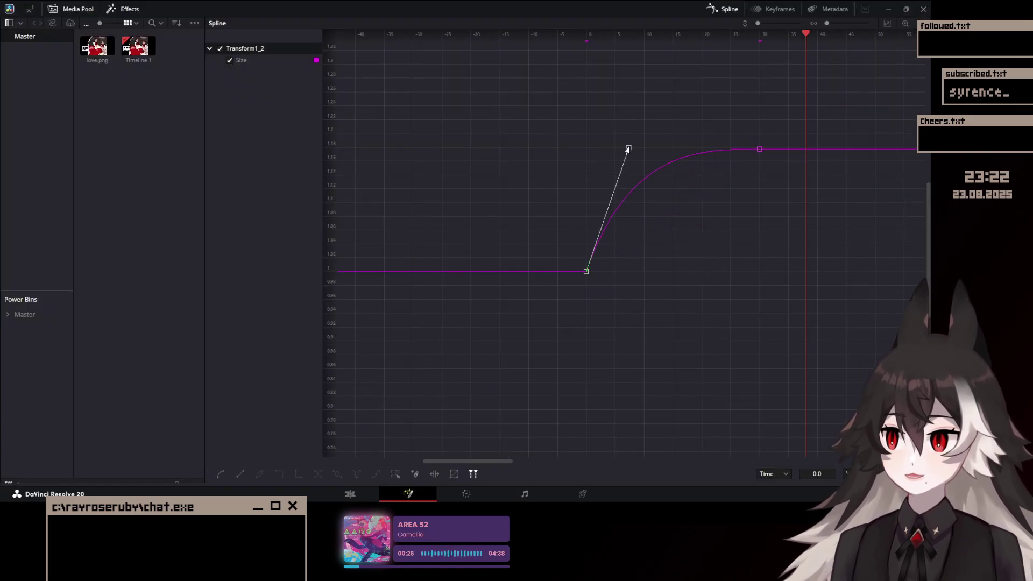
key(space)
key(space)
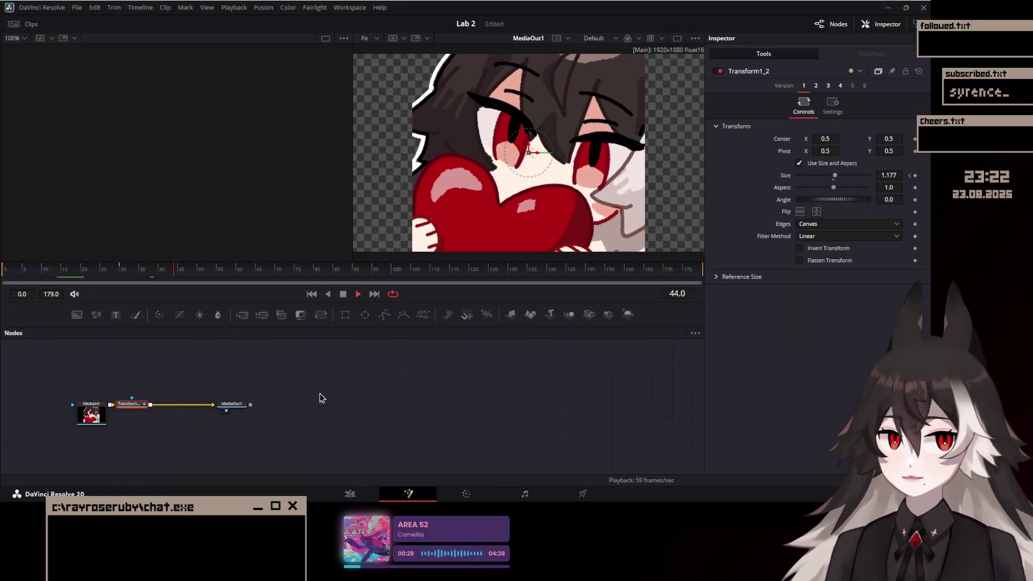
Step: Return to the Edit page, move the Adjustment Clip to start at about 00:00:09:10, and play the zoom
click(351, 498)
drag(327, 356, 428, 353)
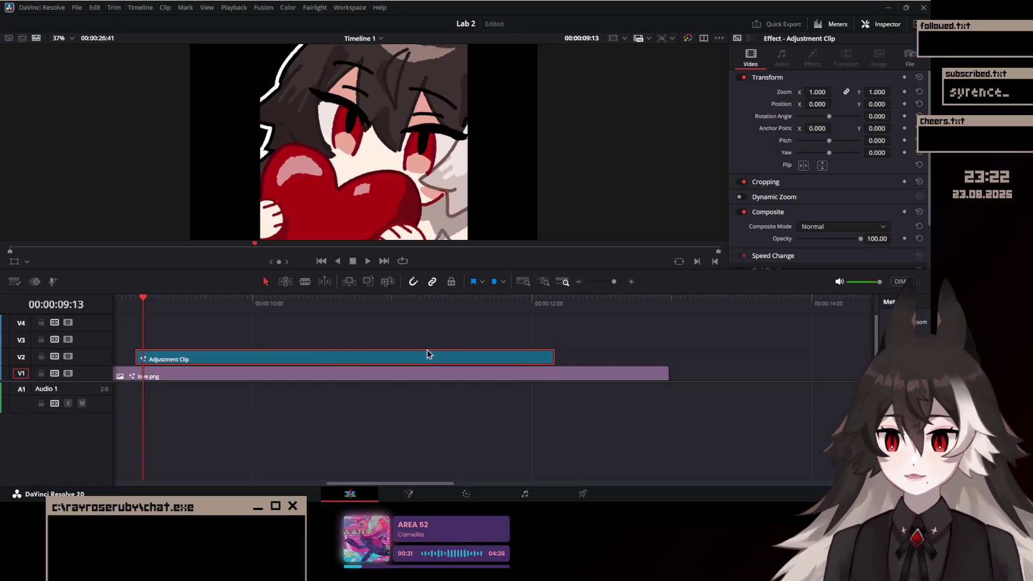
scroll(245, 327, down, 1)
click(226, 305)
key(space)
click(225, 304)
key(space)
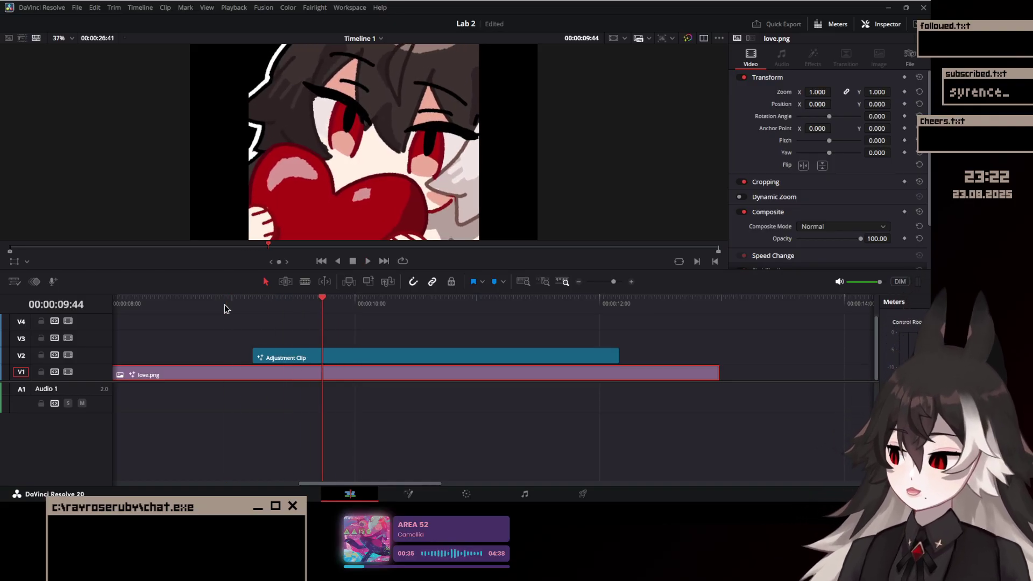
Step: Save the project and replay the zoom from shortly before the Adjustment Clip starts
key(ctrl+s)
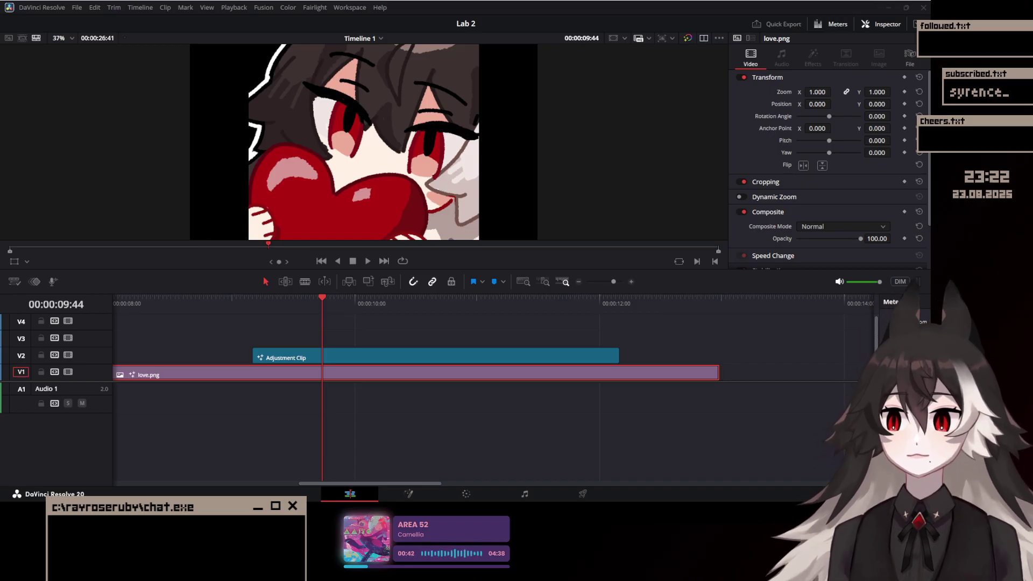
click(173, 304)
key(space)
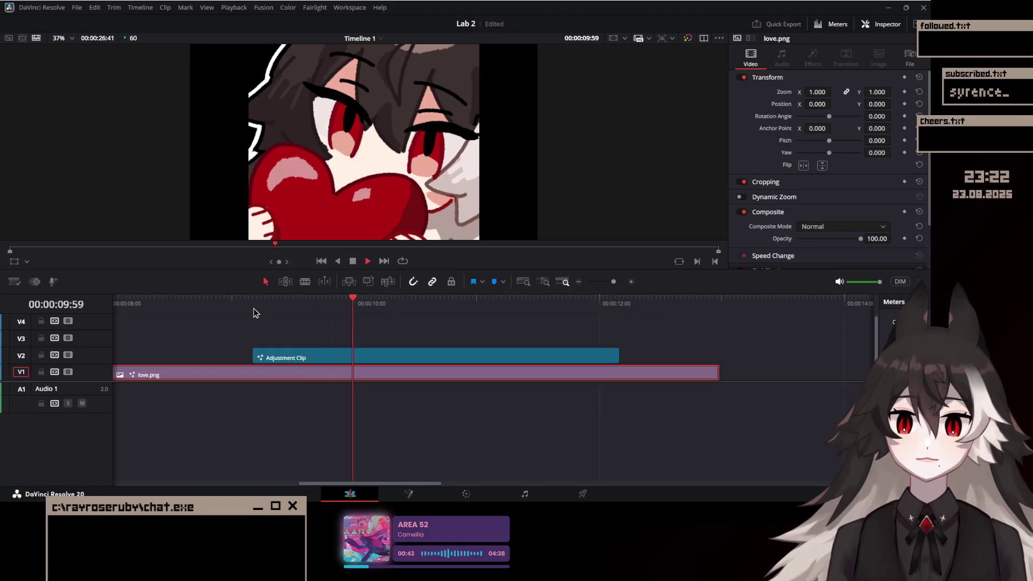
key(space)
click(280, 357)
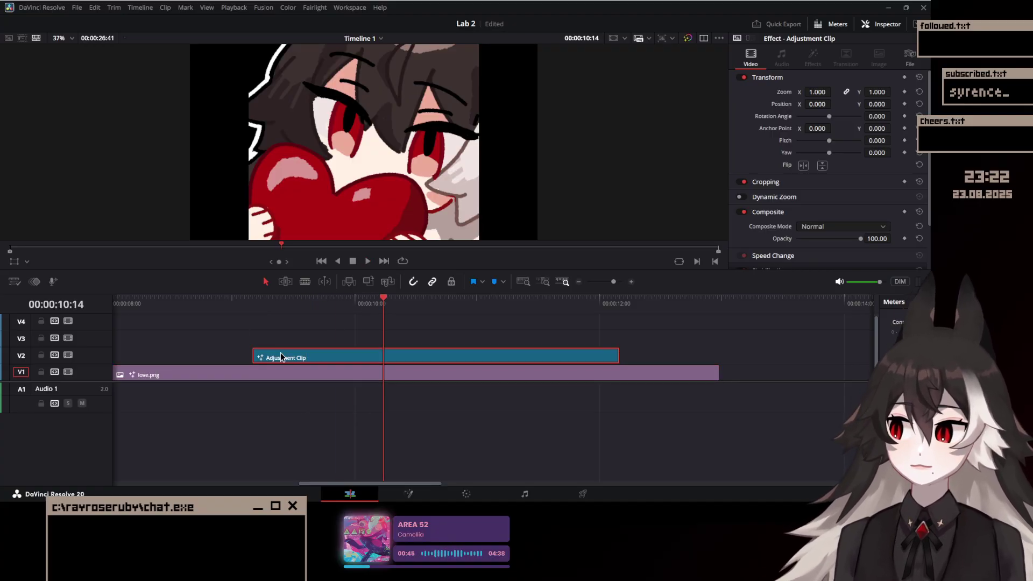
scroll(436, 459, left, 7)
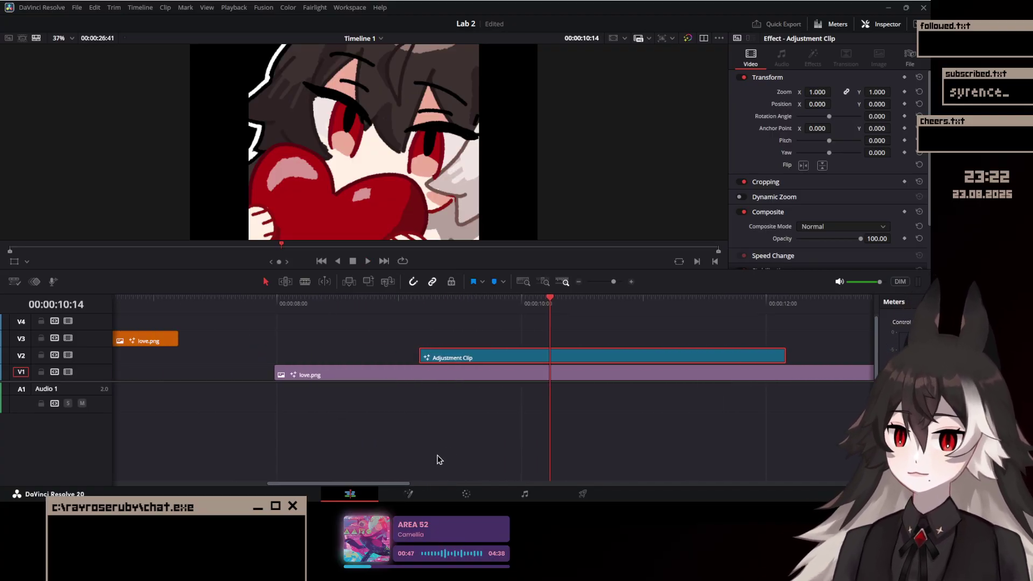
scroll(574, 400, right, 1)
scroll(573, 400, right, 3)
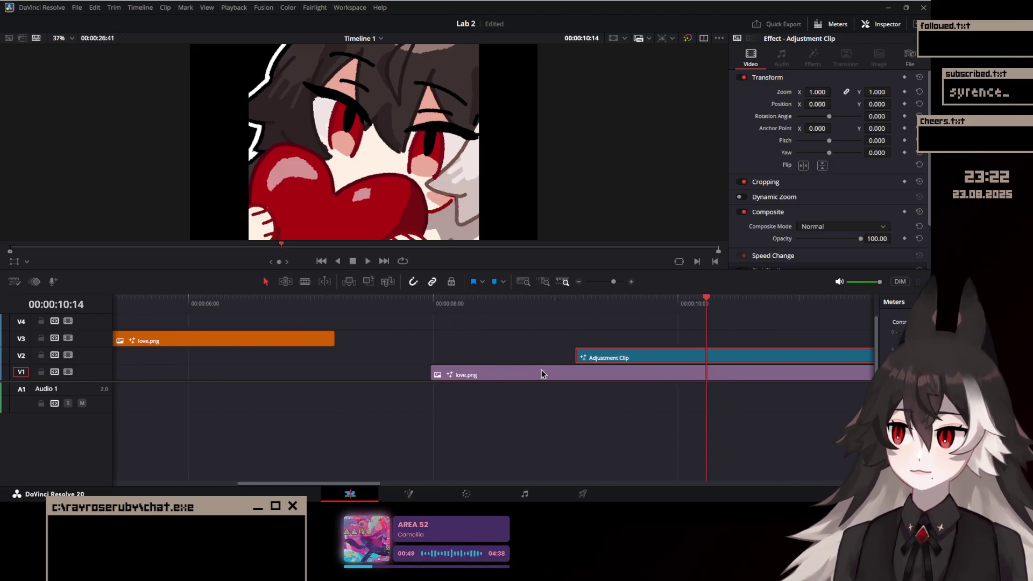
click(489, 302)
key(space)
click(493, 312)
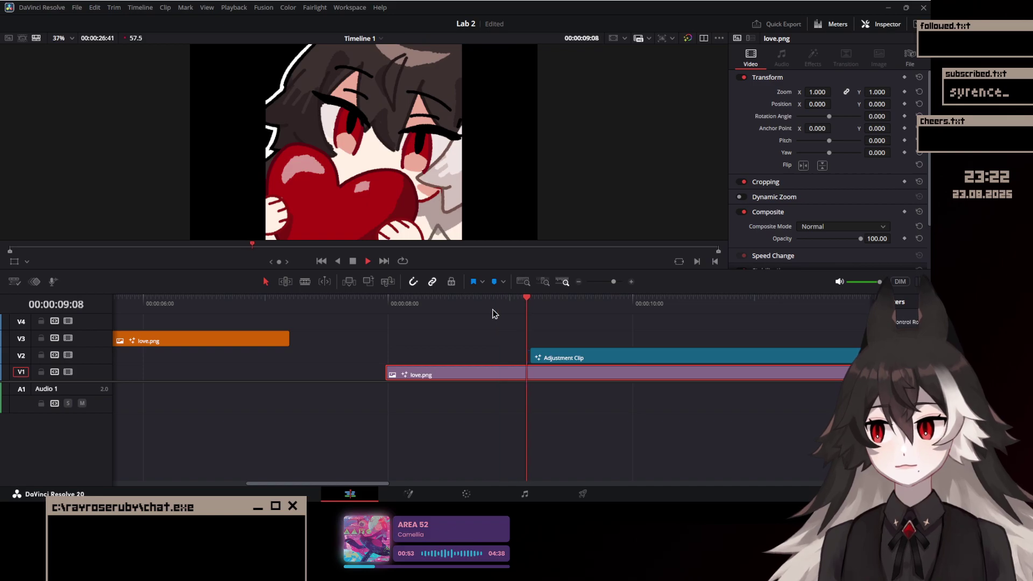
key(space)
Step: Open the Adjustment Clip in Fusion and move the Size curve's end keyframe to frame 20
click(606, 355)
key(shift+5)
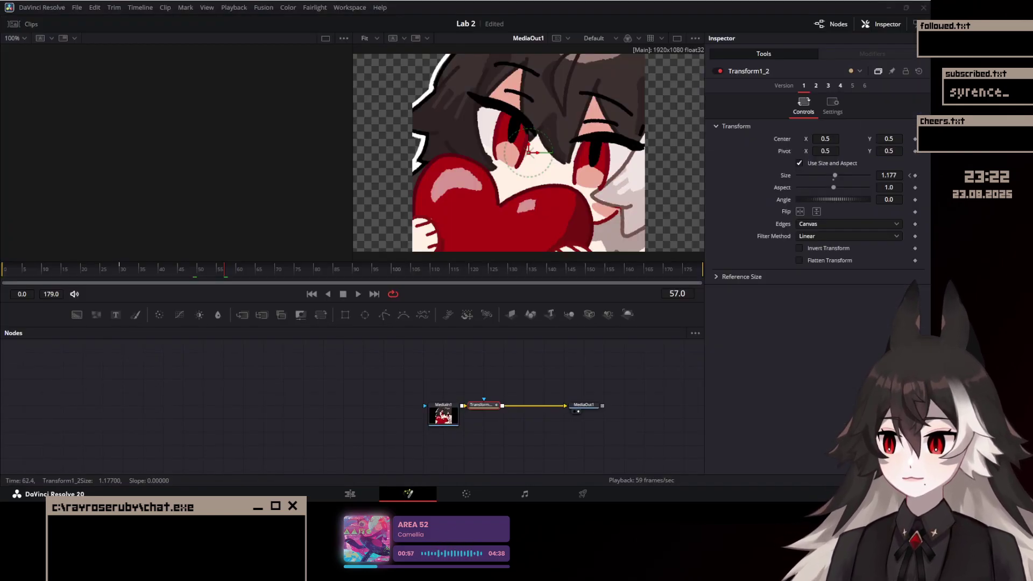
click(81, 275)
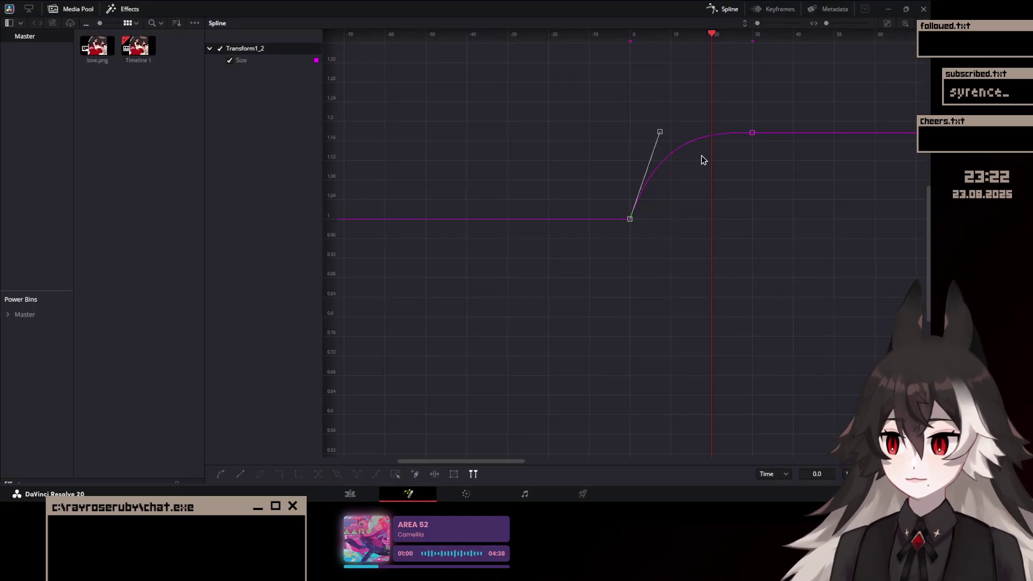
drag(751, 132, 763, 170)
key(ctrl+z)
scroll(710, 170, down, 2)
drag(652, 141, 470, 83)
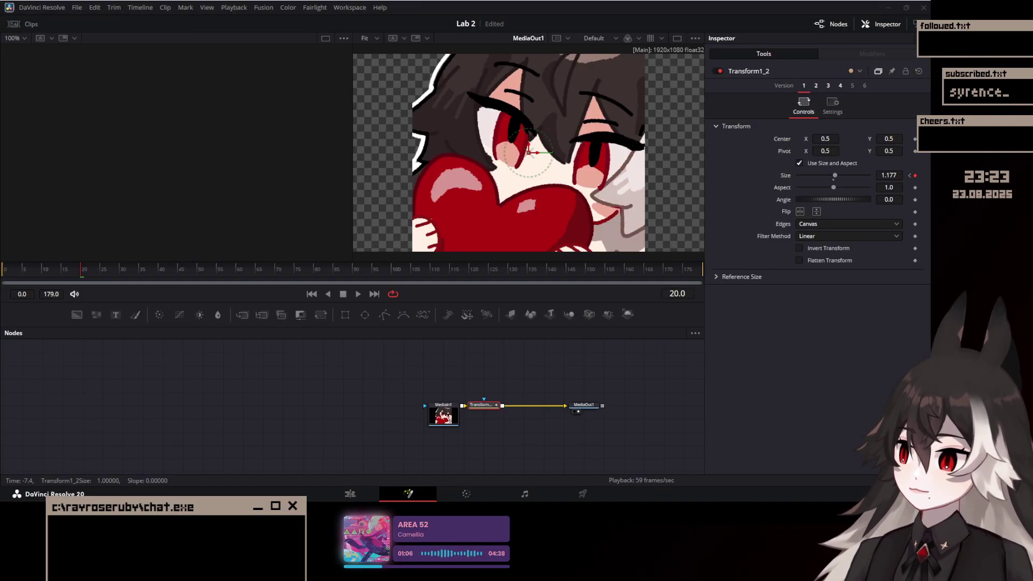
Step: Smooth the Size curve between both of its keyframes so that the zoom eases in and out
click(519, 182)
key(ctrl+a)
key(shift+s)
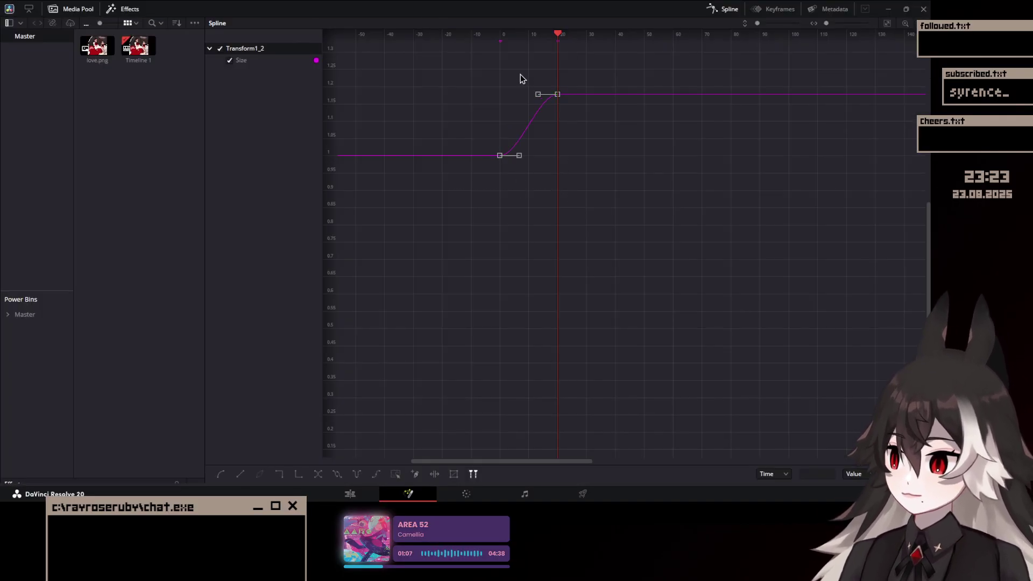
key(t)
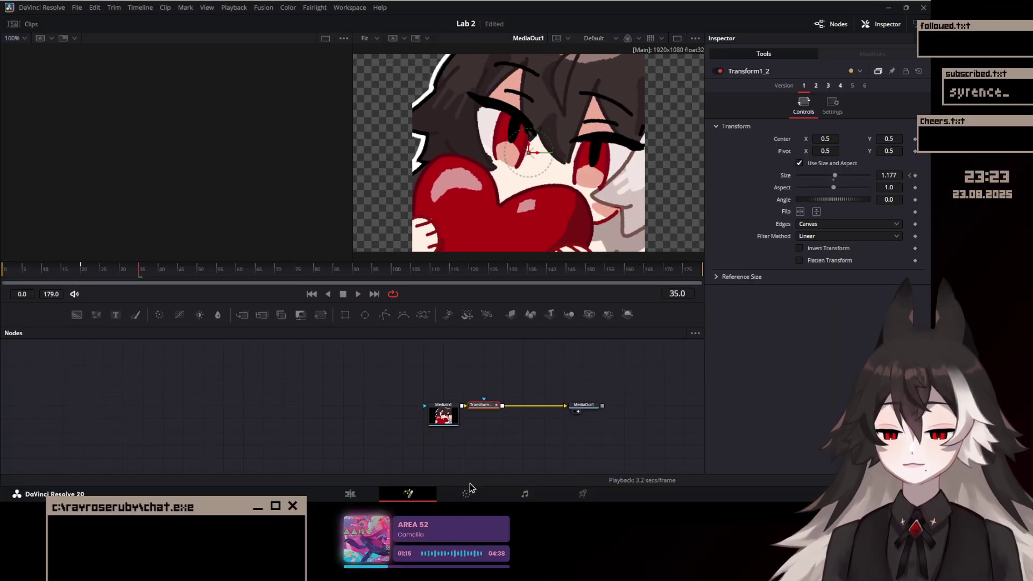
Step: Return to the Edit page and replay the shortened zoom several times from just before the Adjustment Clip
click(349, 493)
click(493, 305)
key(space)
click(493, 305)
key(space)
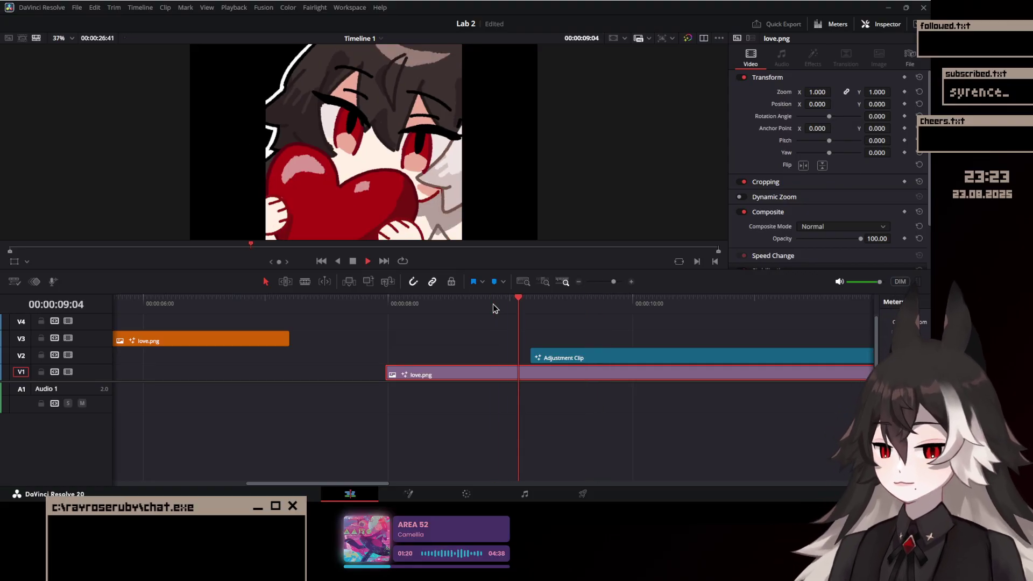
click(642, 356)
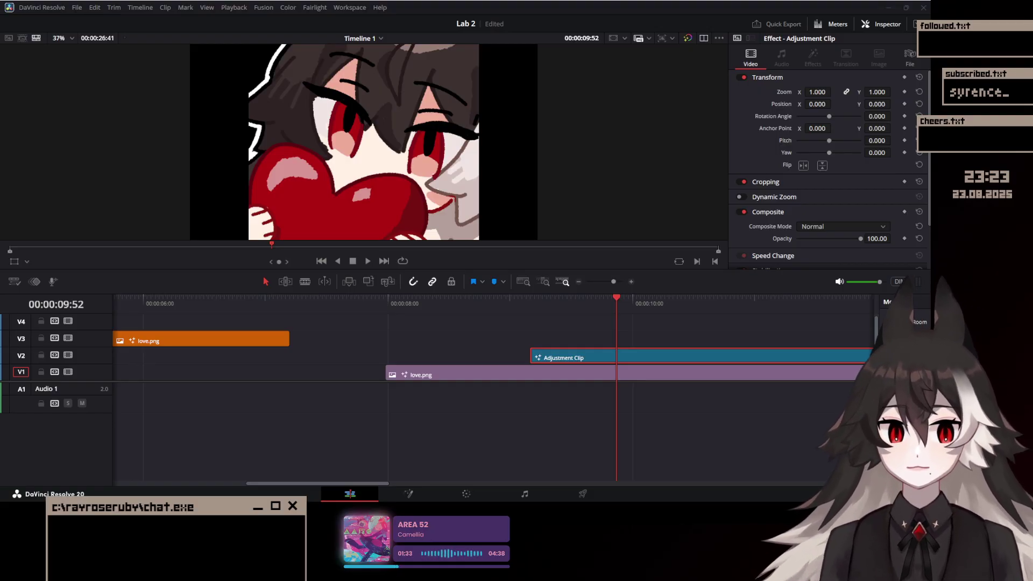
click(516, 307)
key(space)
key(space)
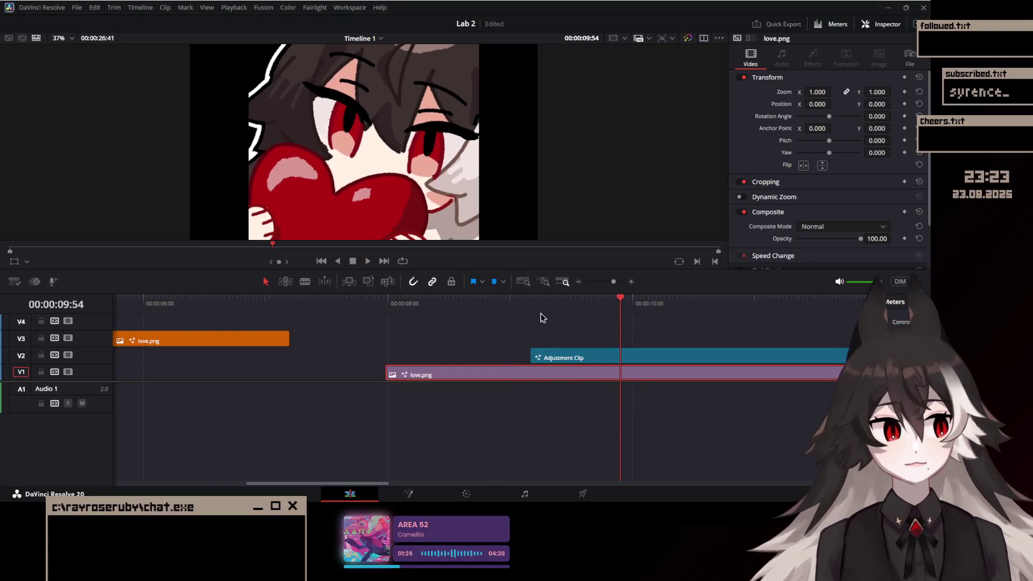
click(526, 305)
key(space)
Step: Reopen the Adjustment Clip in Fusion, switch to a single viewer, and deselect the Transform node
click(588, 358)
key(shift+5)
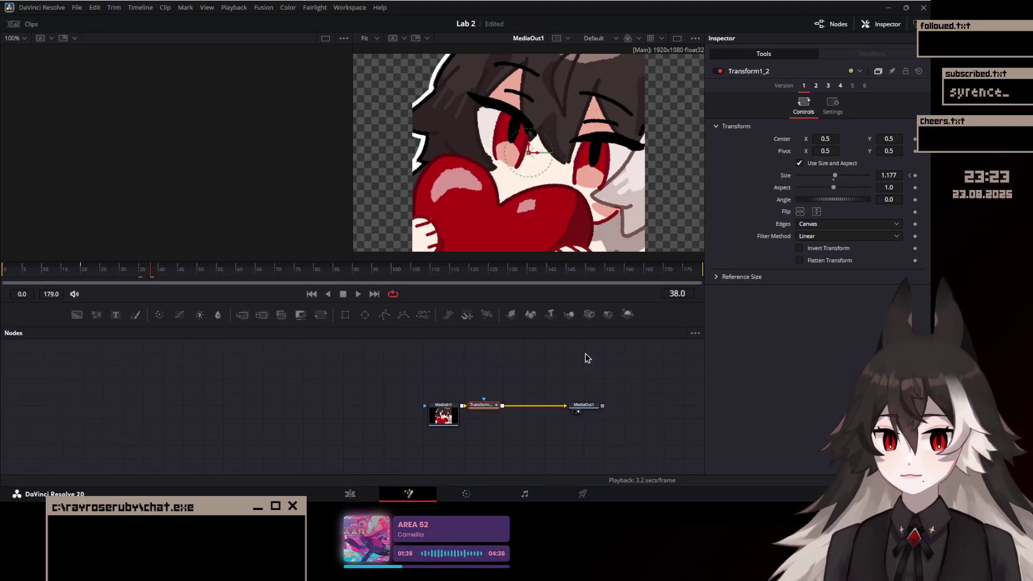
drag(520, 410, 237, 357)
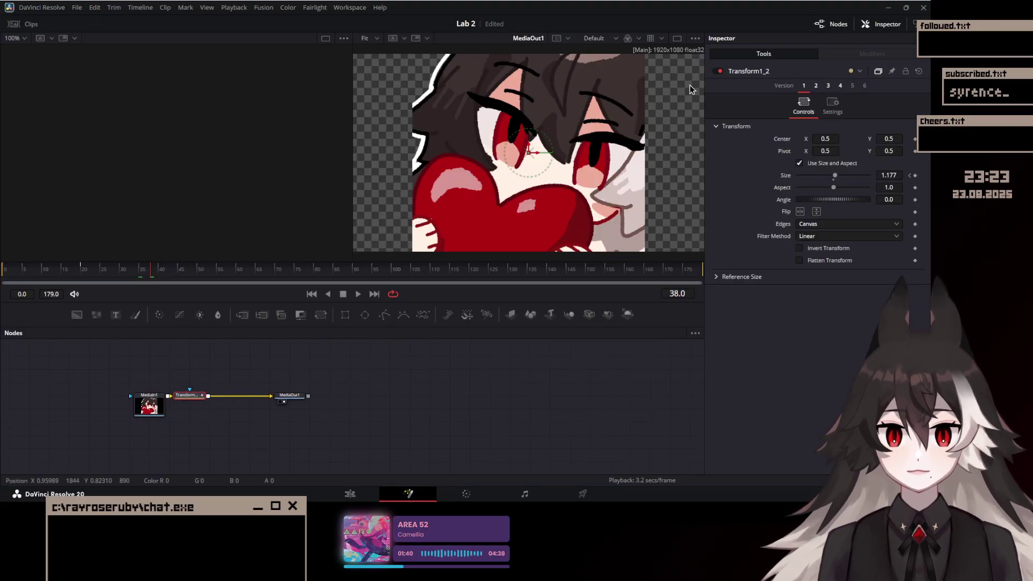
click(677, 38)
click(187, 436)
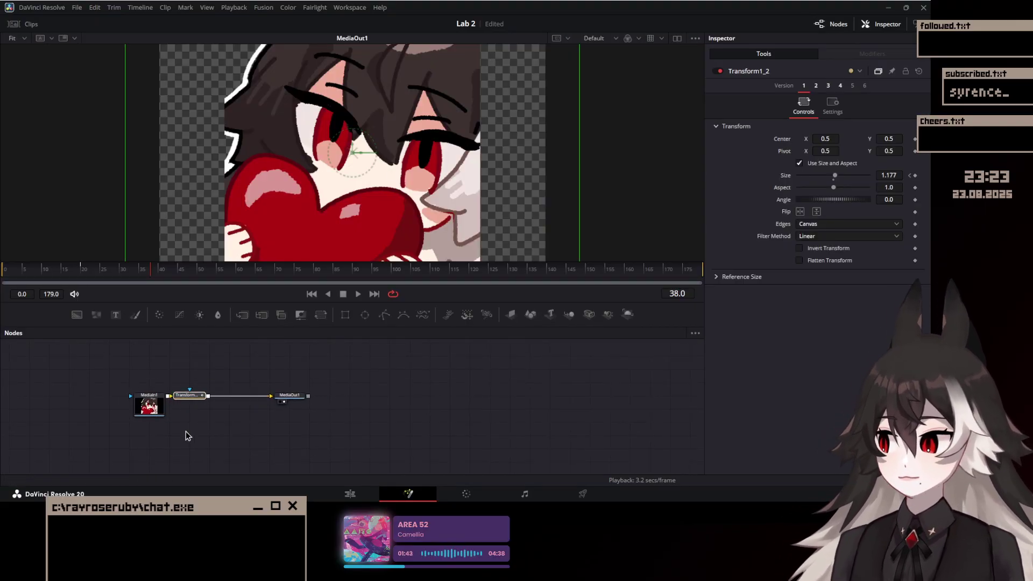
Step: Replace the Transform node's Size keyframes with an Anim Curves modifier and scrub through the first frames
key(Delete)
key(ctrl+z)
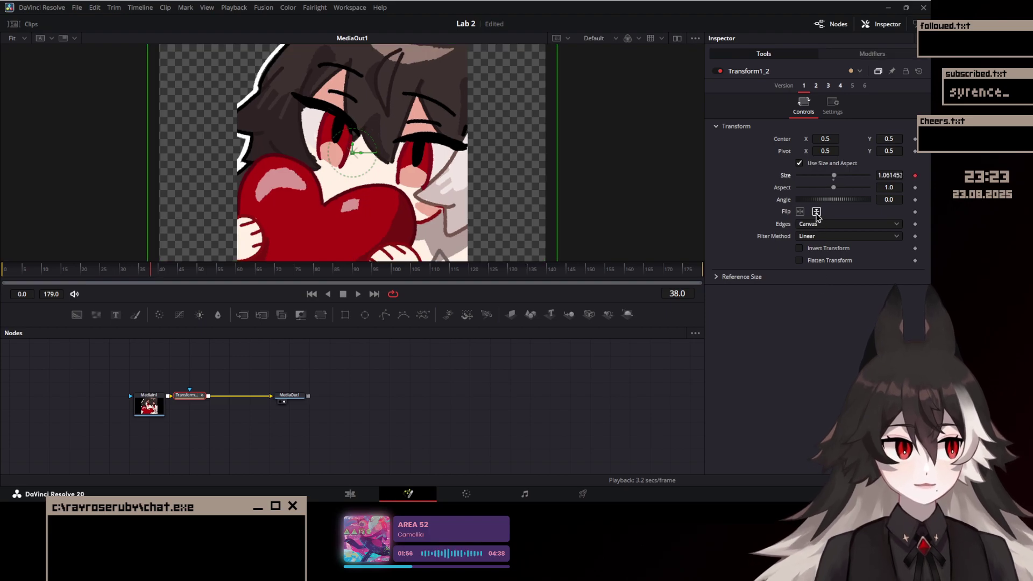
click(2, 270)
drag(2, 271, 39, 275)
Step: Set the Anim Curves modifier's source to Custom, its curve to Easing, and its scale to 1
click(871, 53)
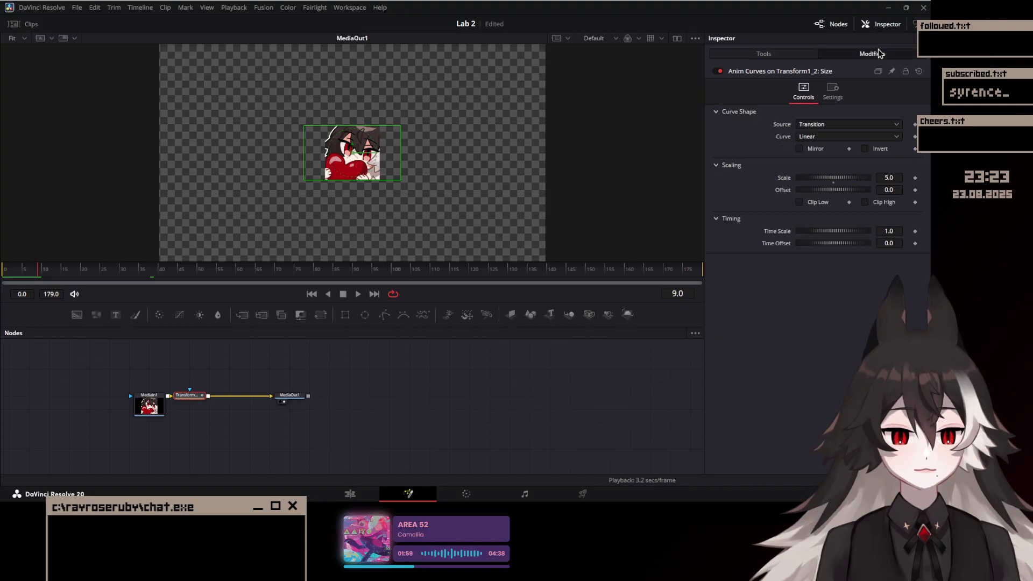
click(814, 172)
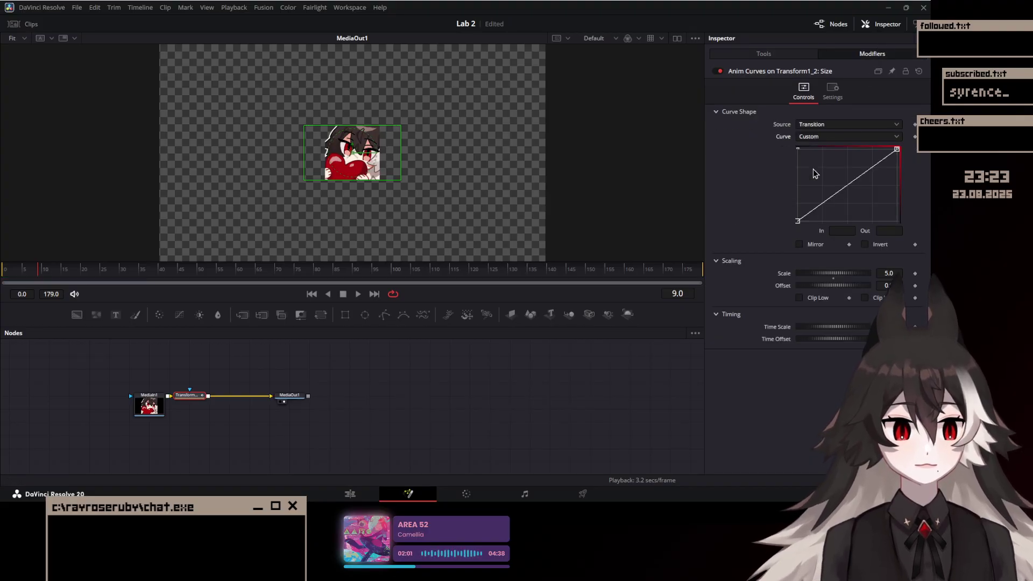
click(817, 124)
click(812, 158)
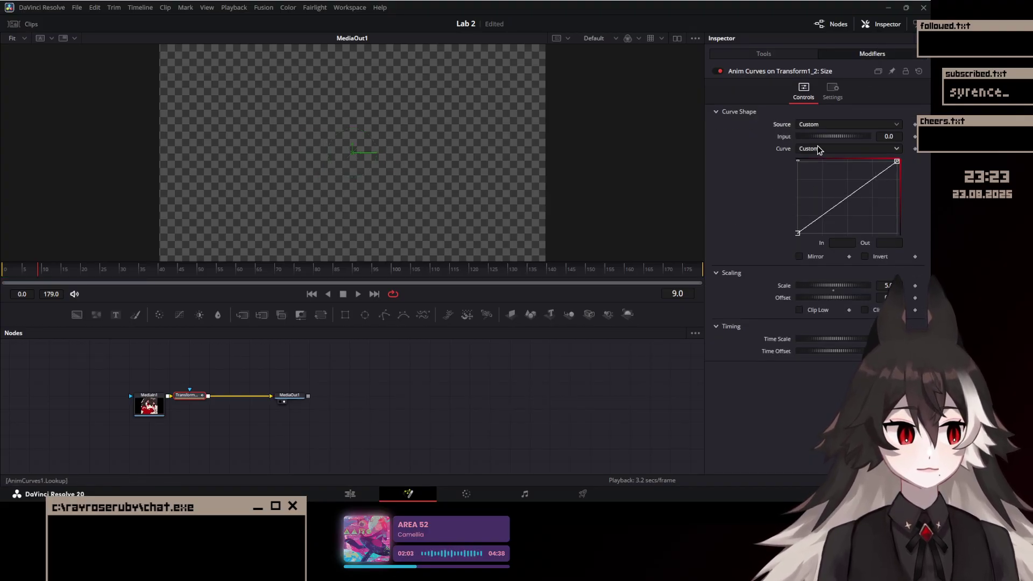
click(818, 149)
click(813, 166)
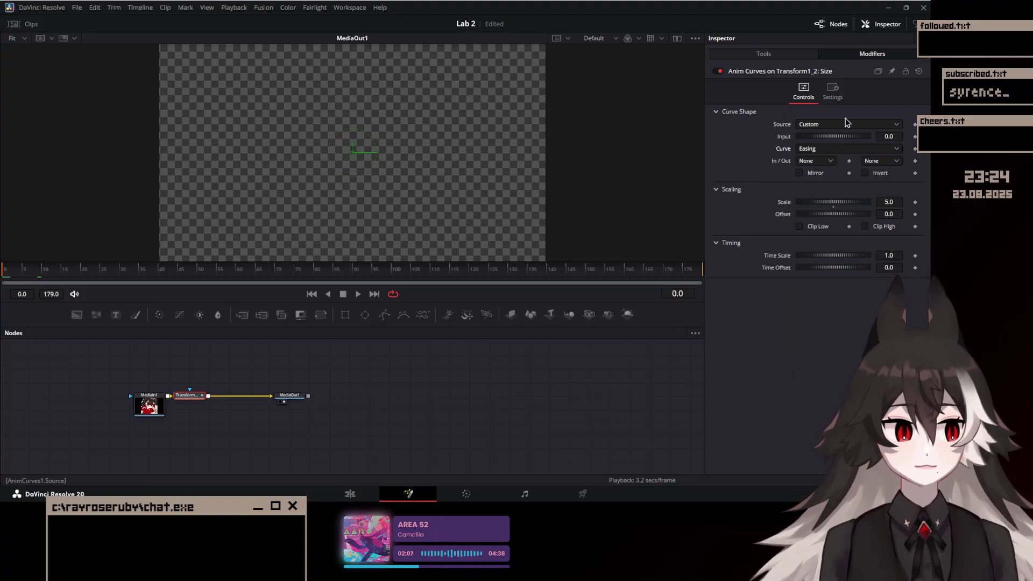
click(888, 201)
text(1)
key(Return)
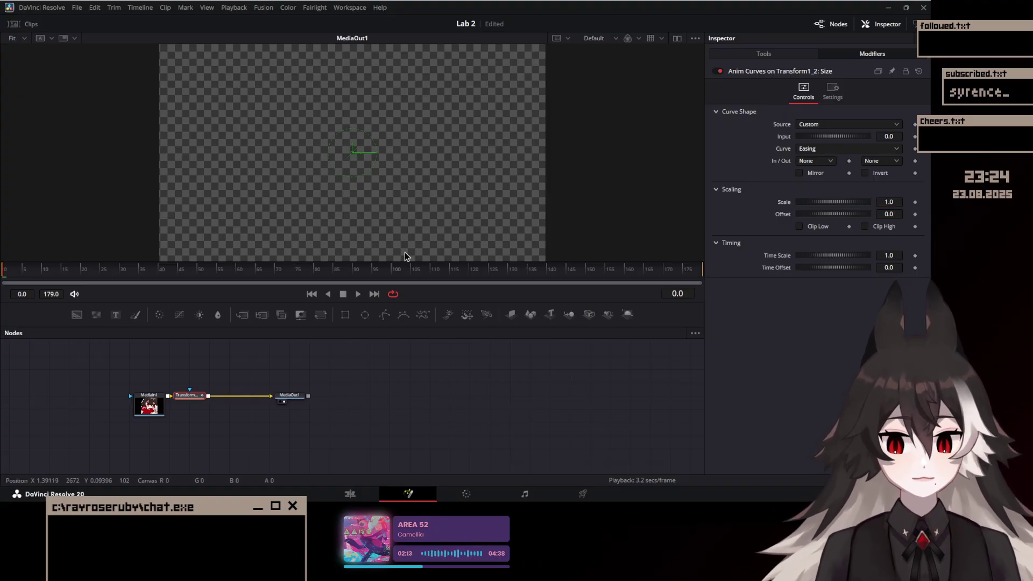
Step: Set the Anim Curves modifier's Input to 1 and scrub the opening frames
drag(75, 278, 82, 277)
click(889, 136)
text(1)
key(Return)
drag(25, 272, 5, 272)
click(889, 135)
click(840, 309)
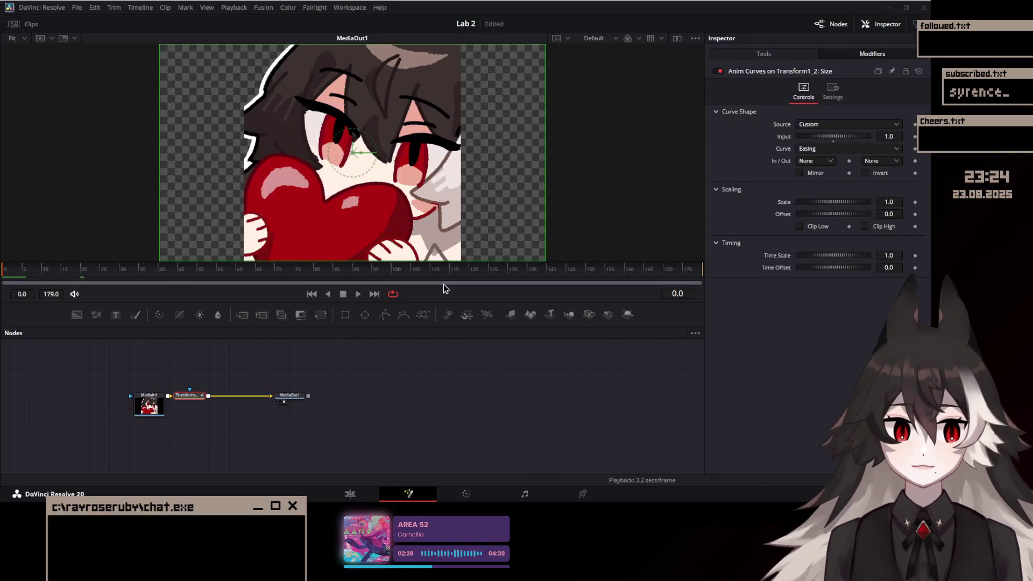
Step: Check the Transform node's Size, move to frame 20, and set the Anim Curves modifier's Input to 2
click(763, 53)
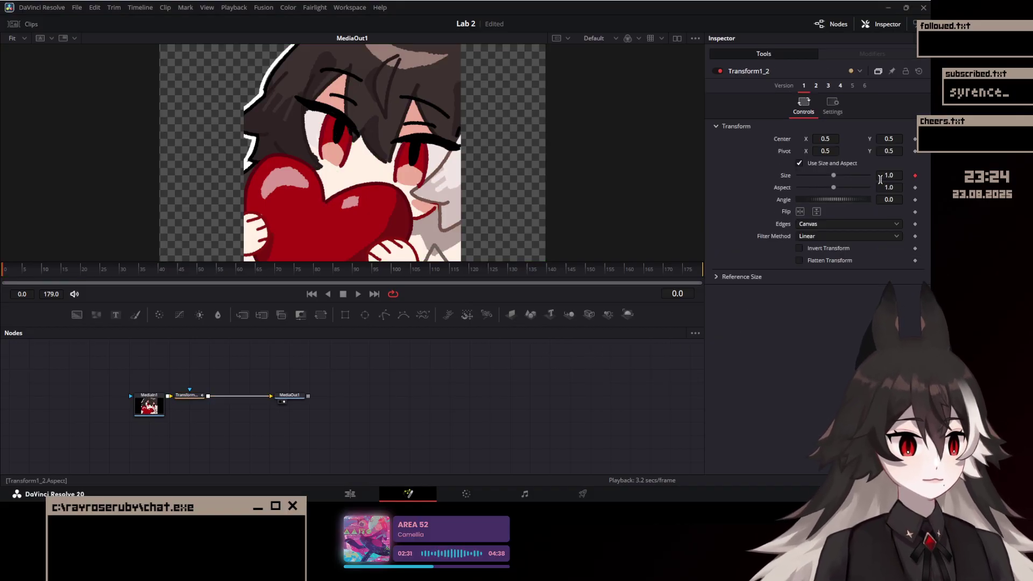
click(194, 398)
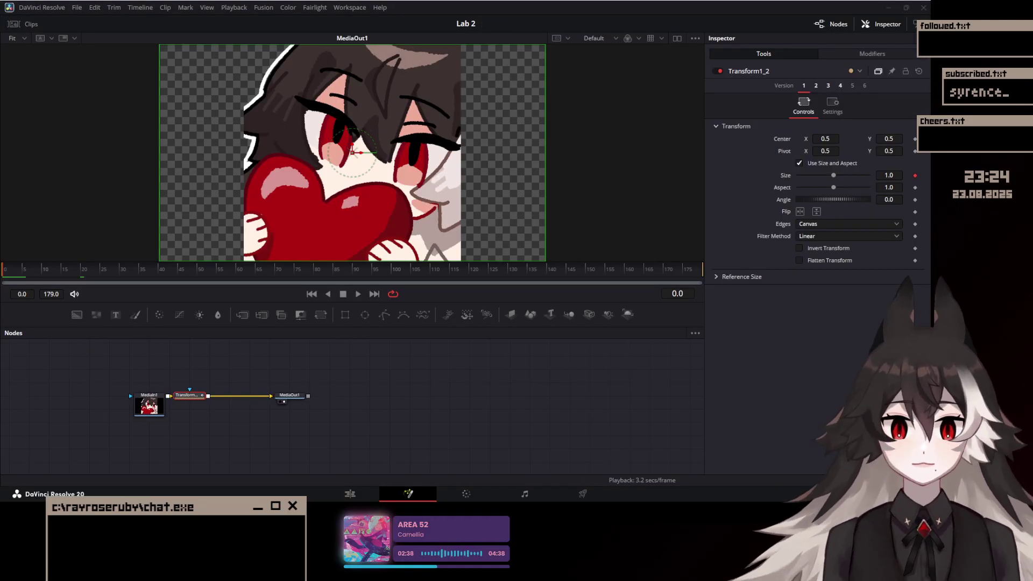
scroll(191, 413, up, 2)
click(82, 275)
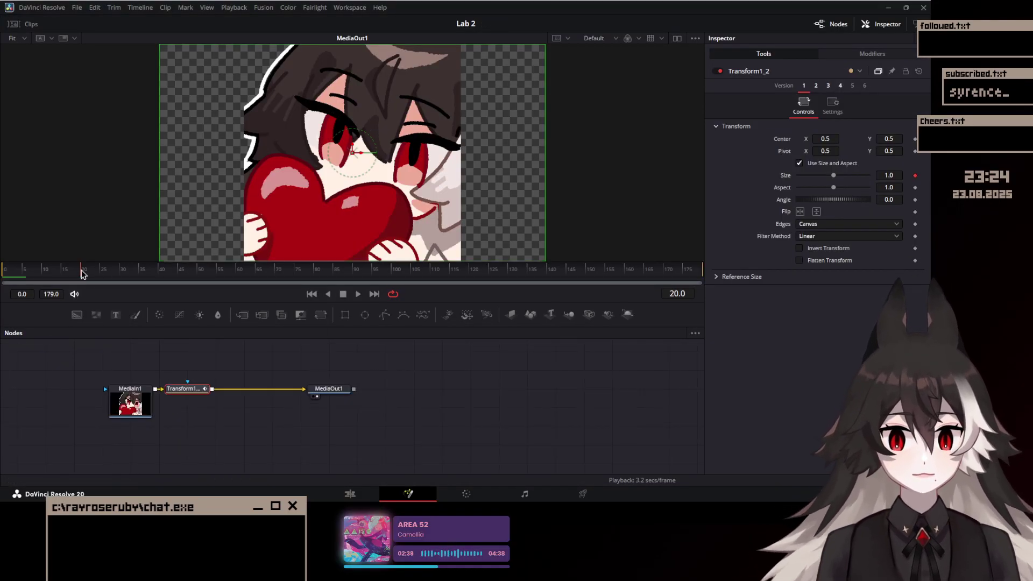
click(872, 54)
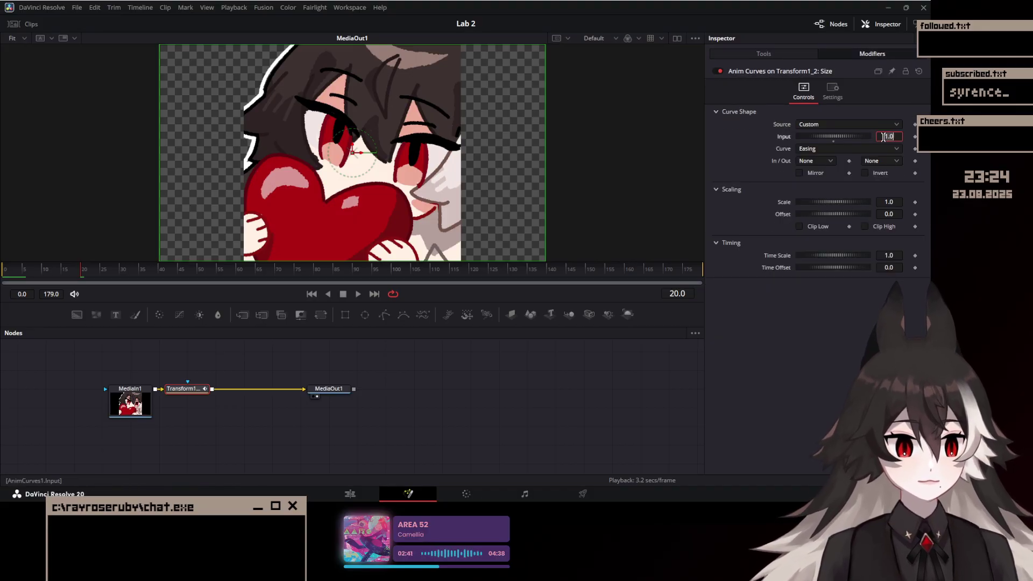
click(883, 138)
text(2)
key(Return)
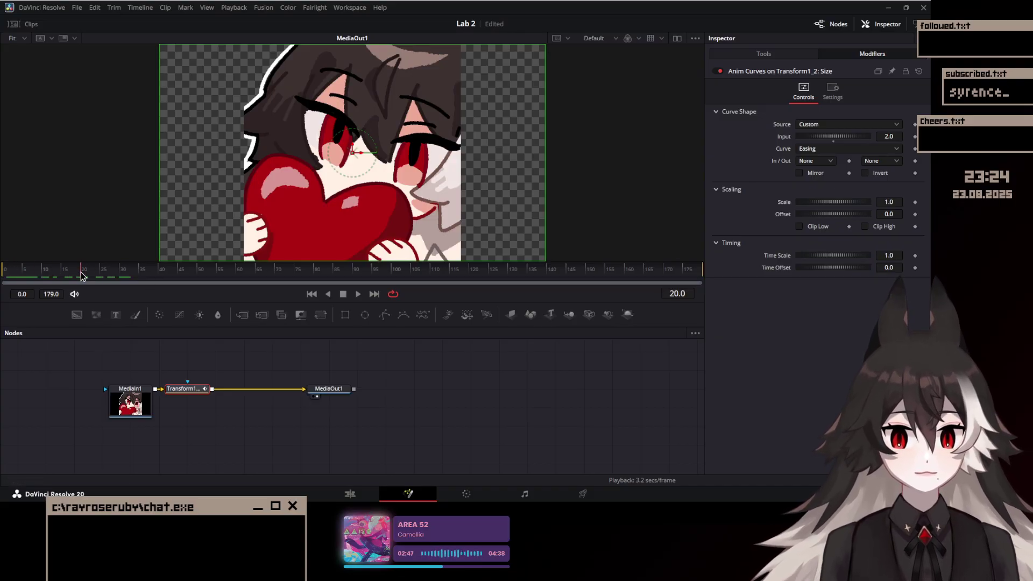
Step: Keyframe the Anim Curves modifier's Input at 2 on frame 20 and at 1 on frame 0
click(914, 137)
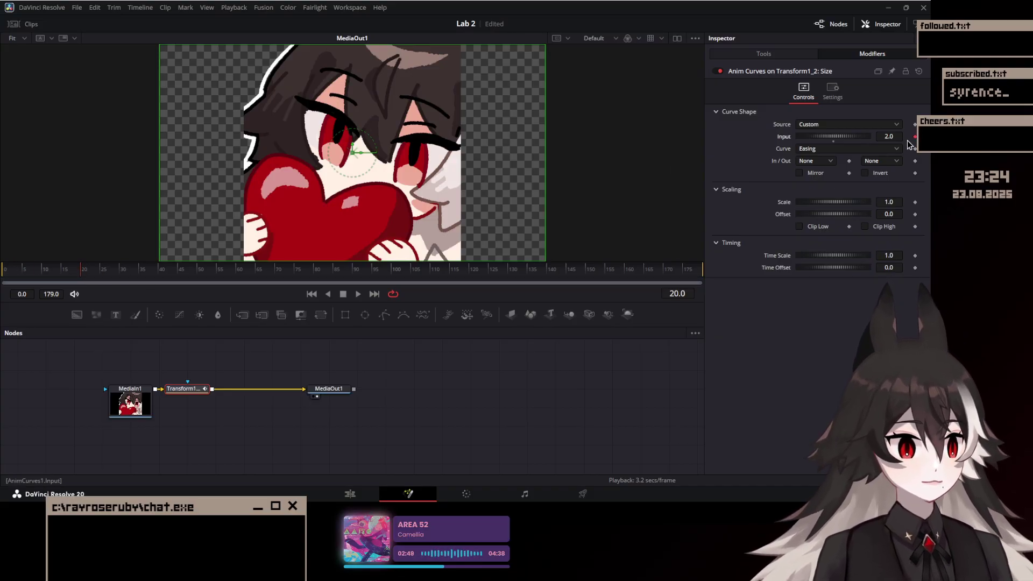
click(889, 136)
text(1)
key(Return)
Step: Show the Transform node's output in the viewer and scrub between the Input keyframes to check the zoom
click(128, 270)
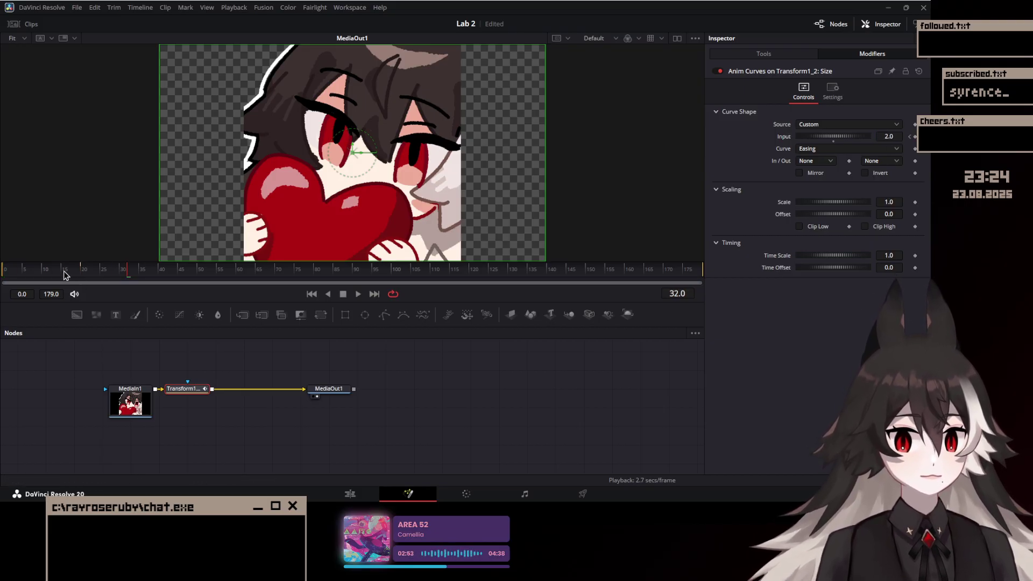
key(1)
click(182, 270)
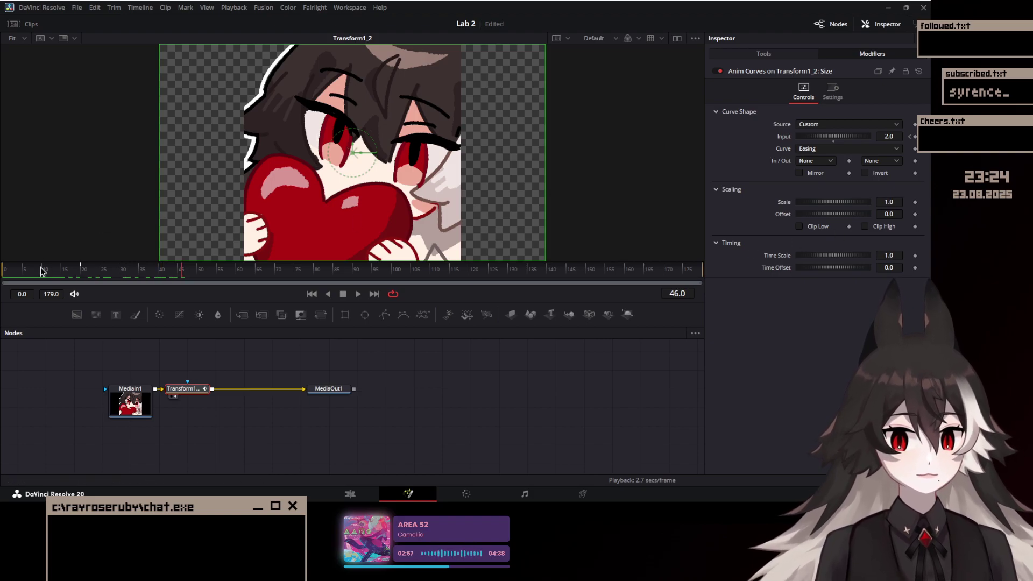
mouse_move(36, 275)
mouse_down()
mouse_move(3, 275)
mouse_move(31, 275)
mouse_up()
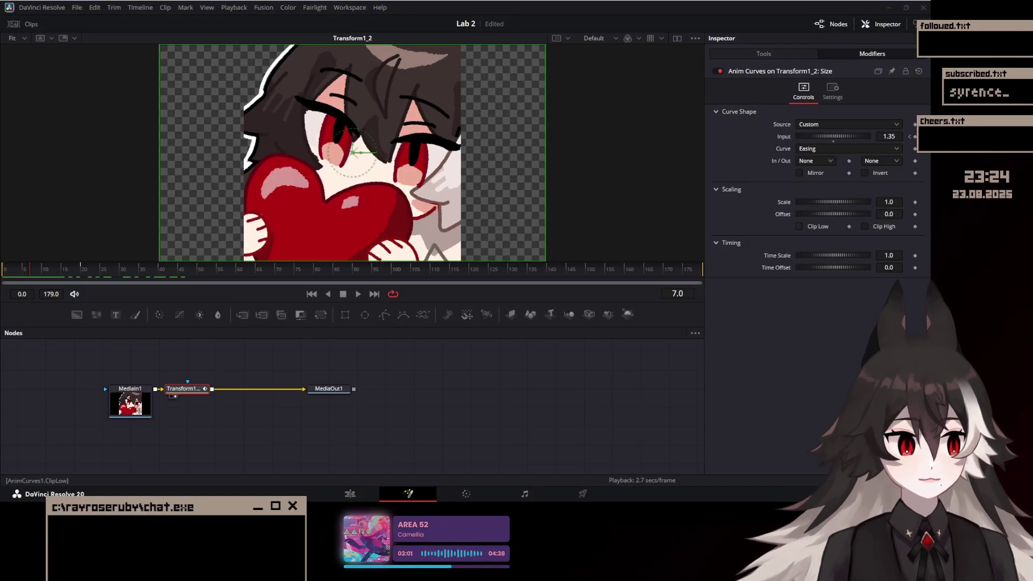
Step: Scrub the opening frames and try a Scale of 2 on the Anim Curves modifier, comparing the resulting zoom at different frames
click(23, 269)
drag(23, 274, 188, 275)
click(887, 202)
text(2)
key(Return)
click(8, 271)
click(101, 270)
Step: Set the Anim Curves modifier's Scale to 1, try an Offset of 1 while scrubbing, and undo the offset
click(887, 202)
text(1)
key(Return)
click(887, 214)
text(1)
key(Return)
drag(45, 269, 139, 269)
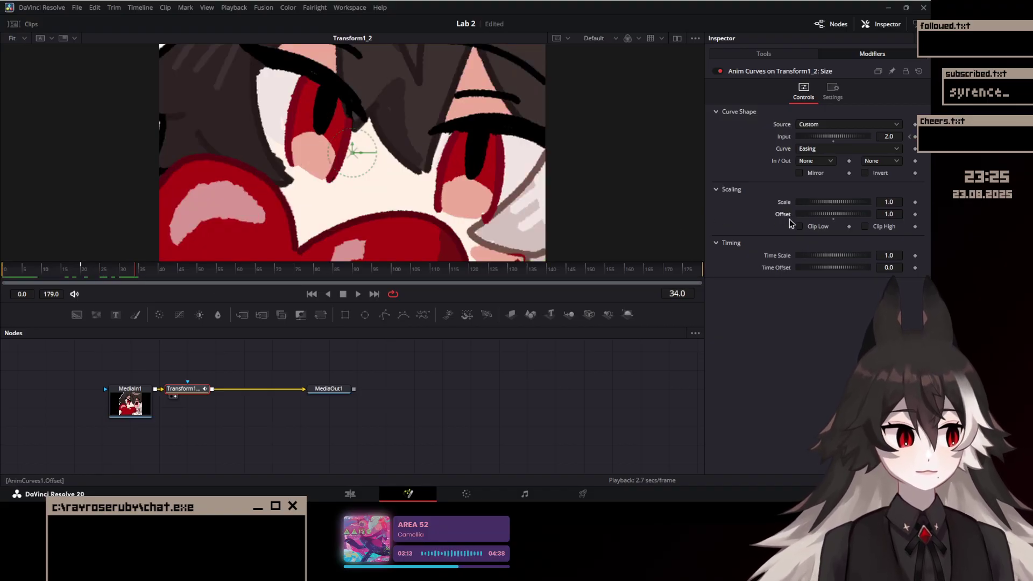
key(ctrl+z)
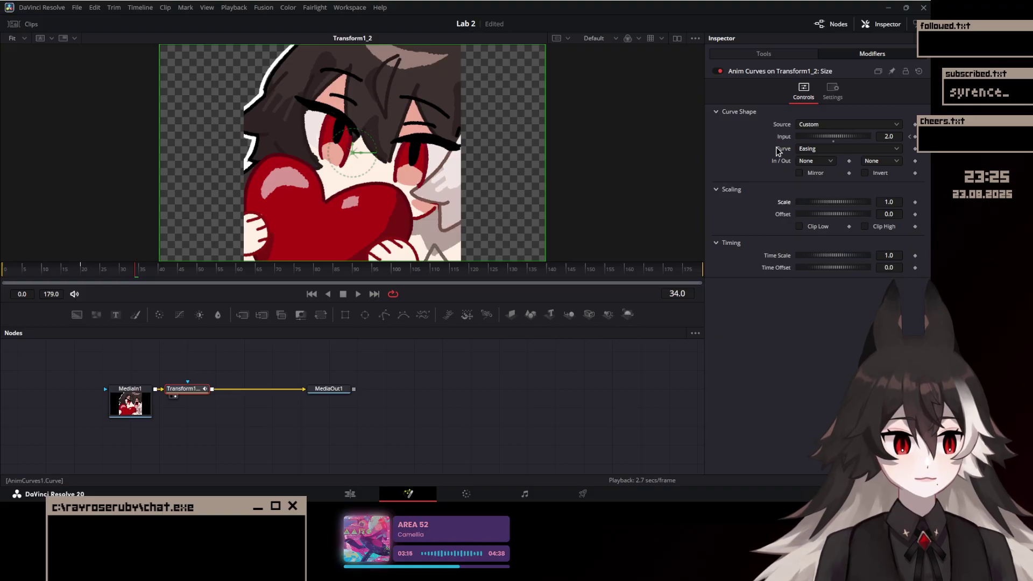
Step: Try an Input of 0 for the Anim Curves modifier at frame 0, undo it, and scrub the opening frames
key(Home)
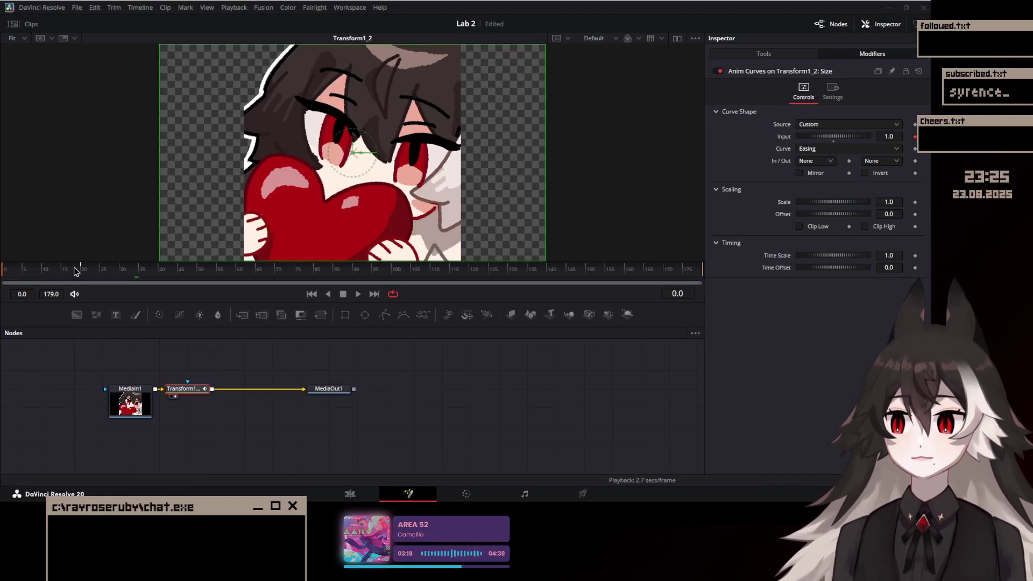
click(51, 272)
key(Home)
click(892, 137)
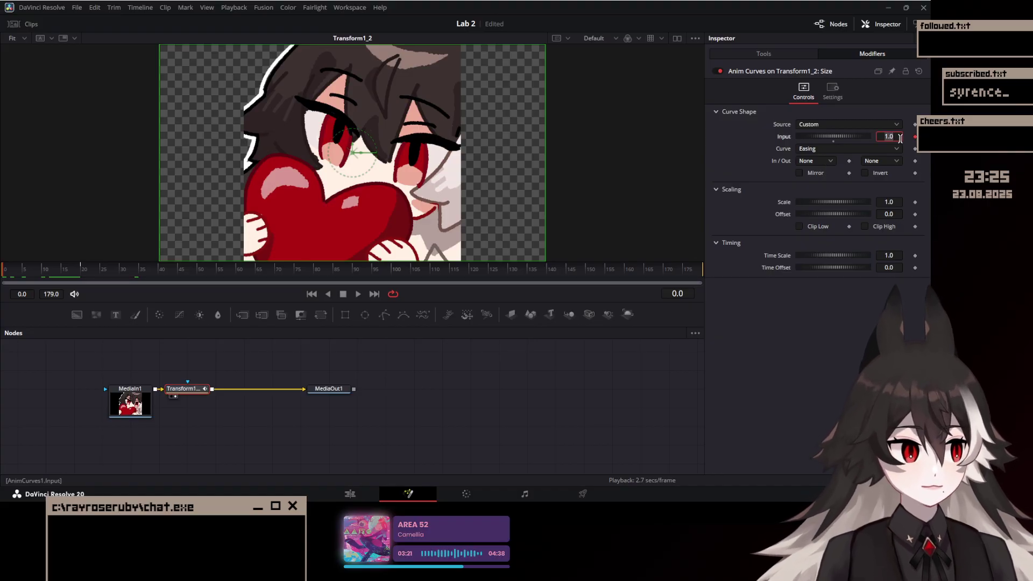
text(0)
key(Tab)
key(ctrl+z)
mouse_move(82, 280)
mouse_down()
mouse_move(12, 283)
mouse_move(40, 280)
mouse_up()
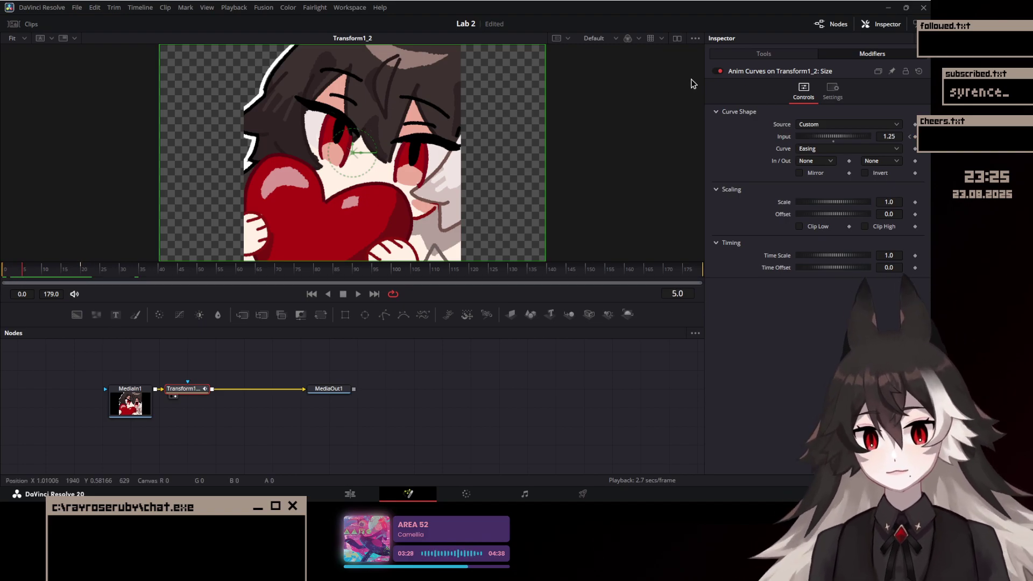
Step: Check how the Transform node's Size behaves up to frame 20 and return to its Anim Curves modifier
click(763, 54)
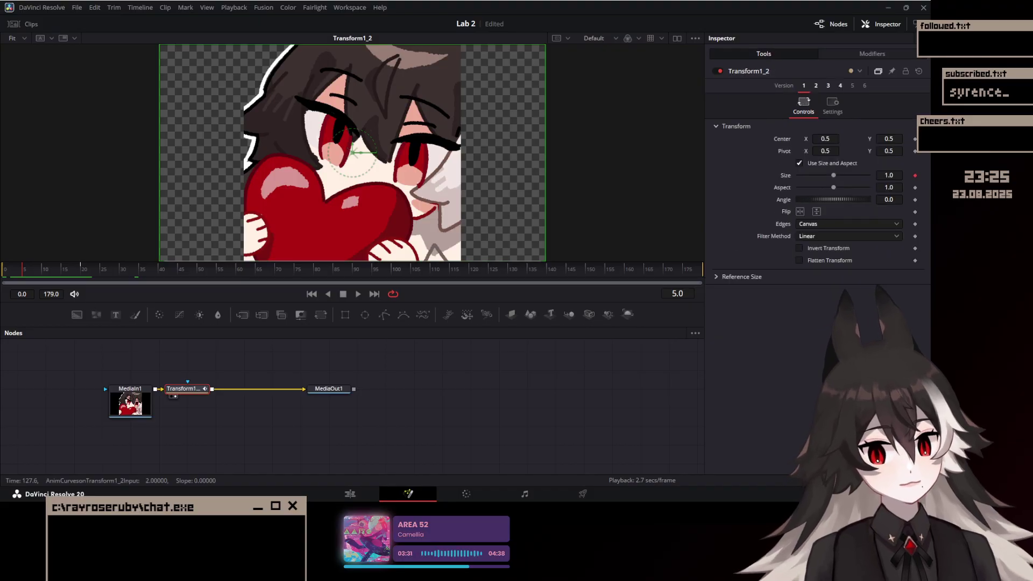
drag(32, 275, 91, 275)
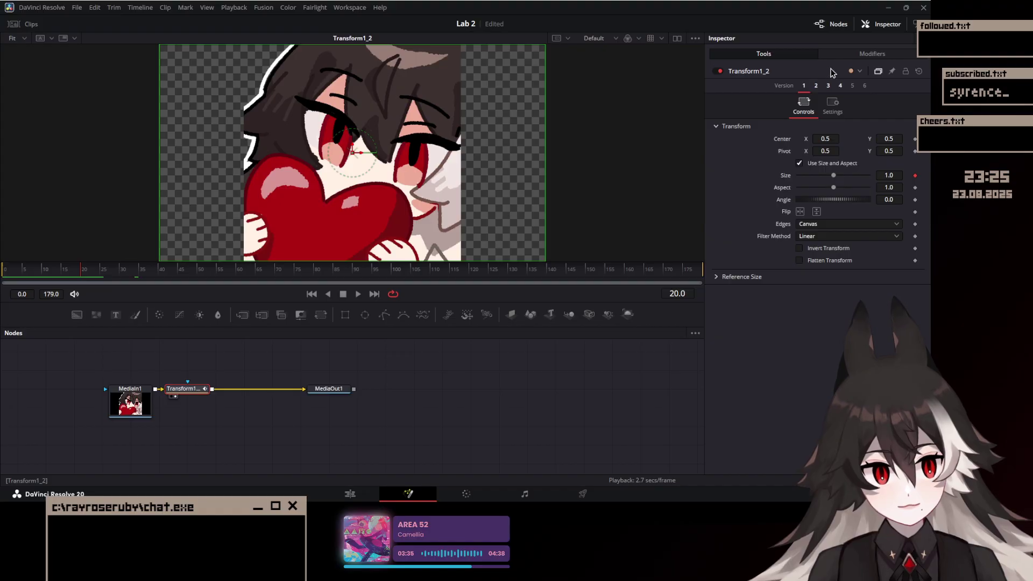
click(885, 56)
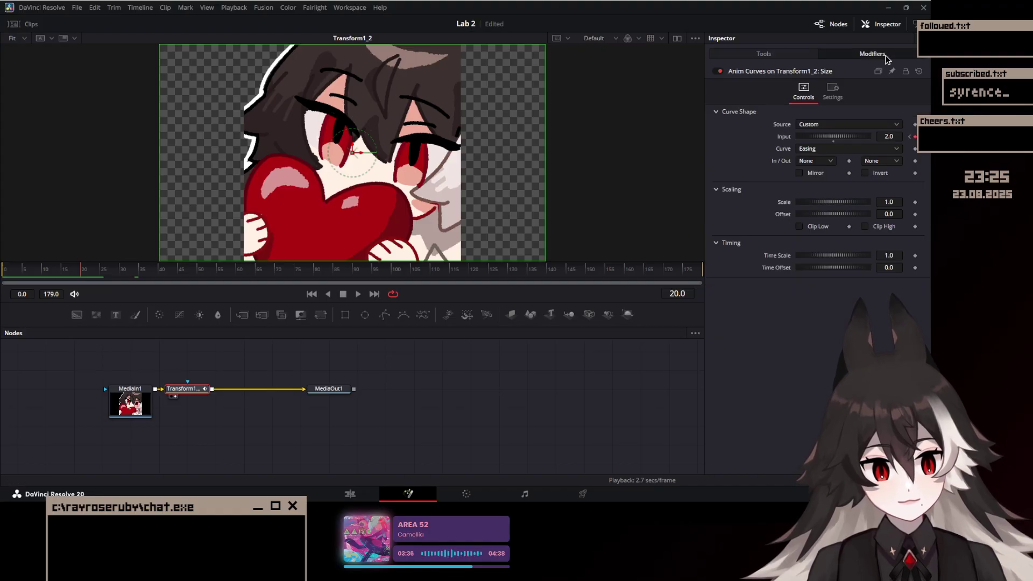
Step: Go back to the timeline and open the composition of the orange love.png clip on V3 in Fusion
click(350, 493)
click(448, 305)
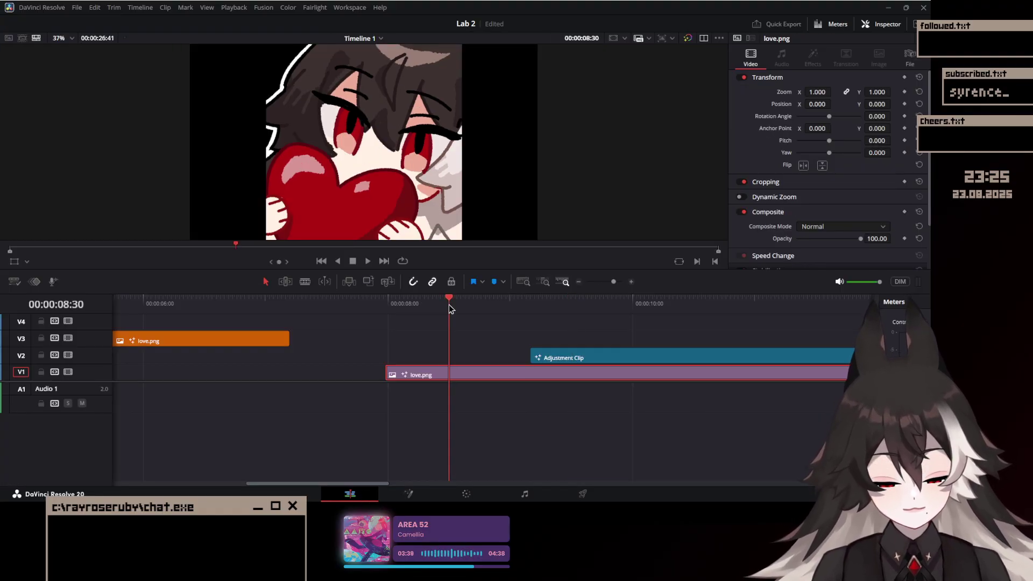
key(shift+5)
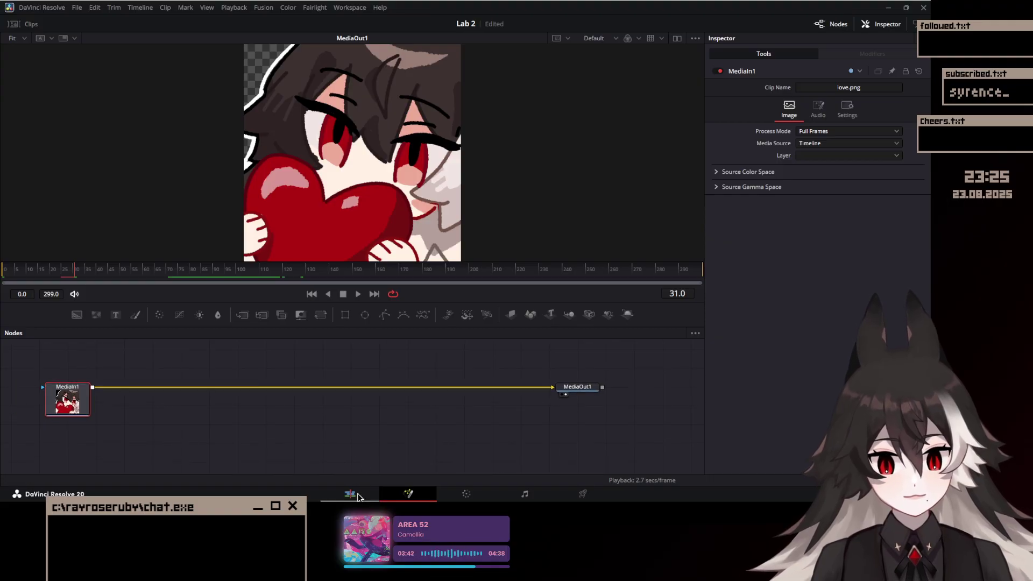
click(351, 492)
scroll(260, 397, left, 5)
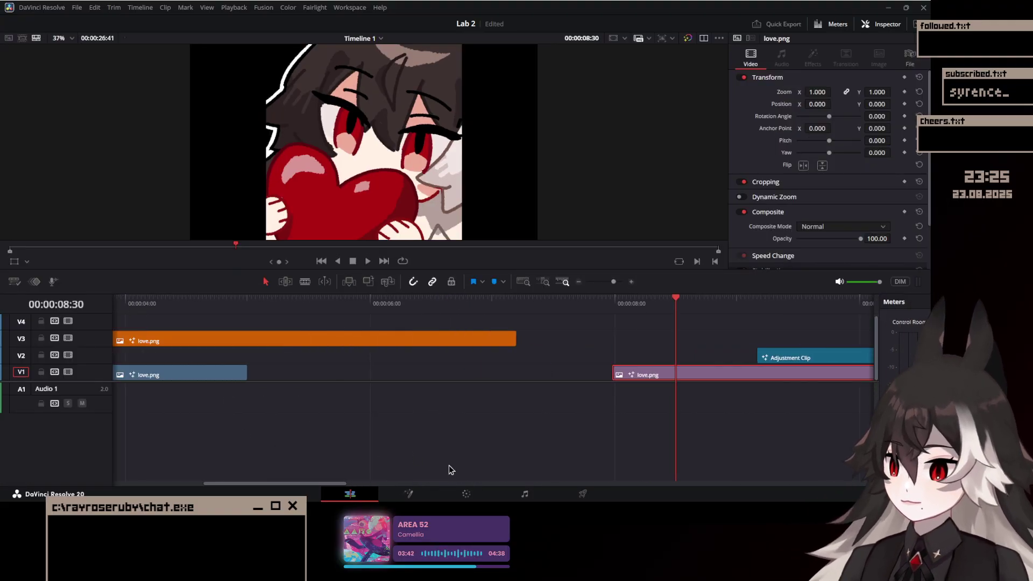
click(392, 304)
key(shift+5)
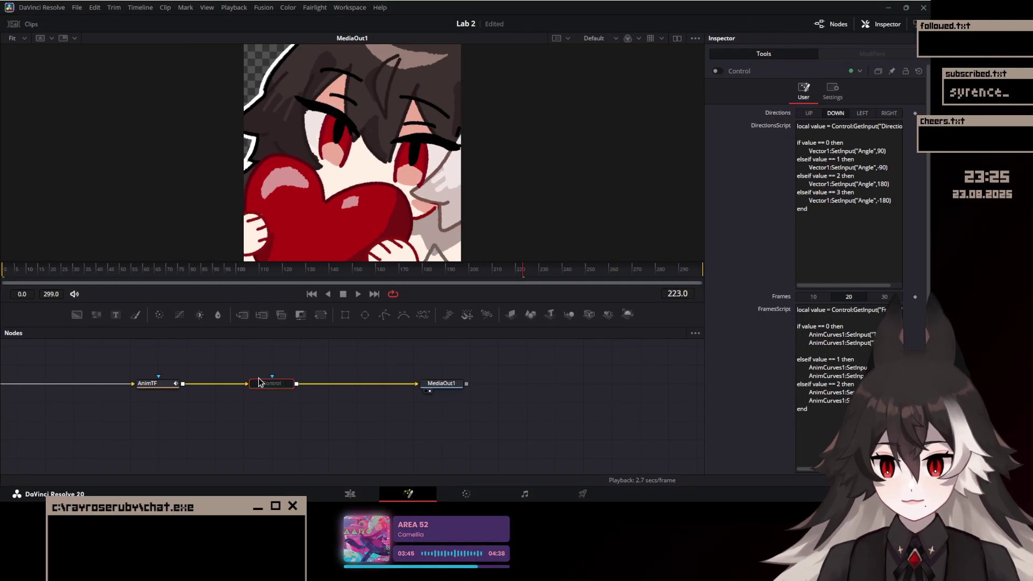
Step: Inspect the Anim Curves modifier on the AnimTF node and play the composition from frame 0
click(493, 437)
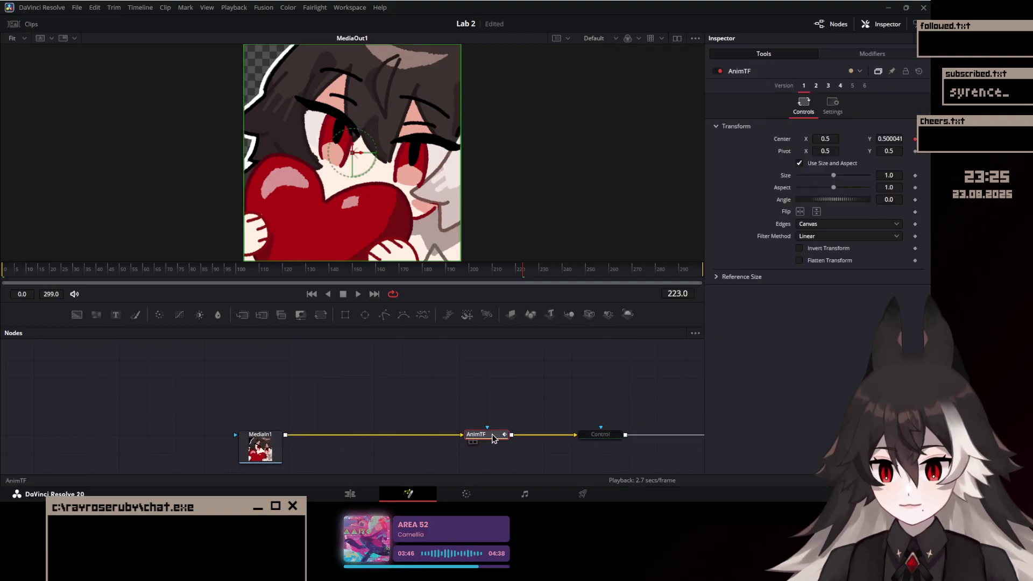
click(872, 54)
click(831, 88)
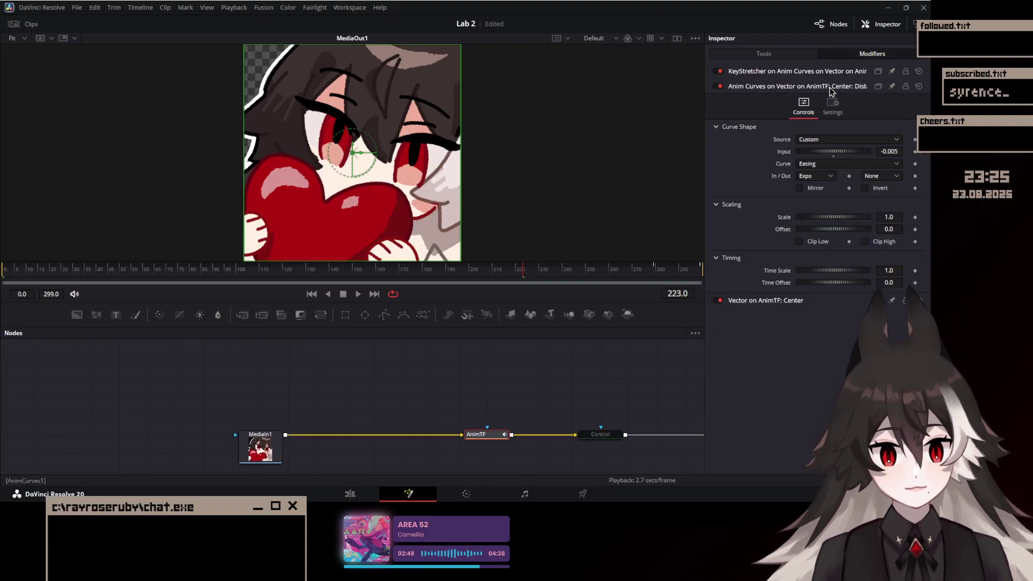
click(11, 269)
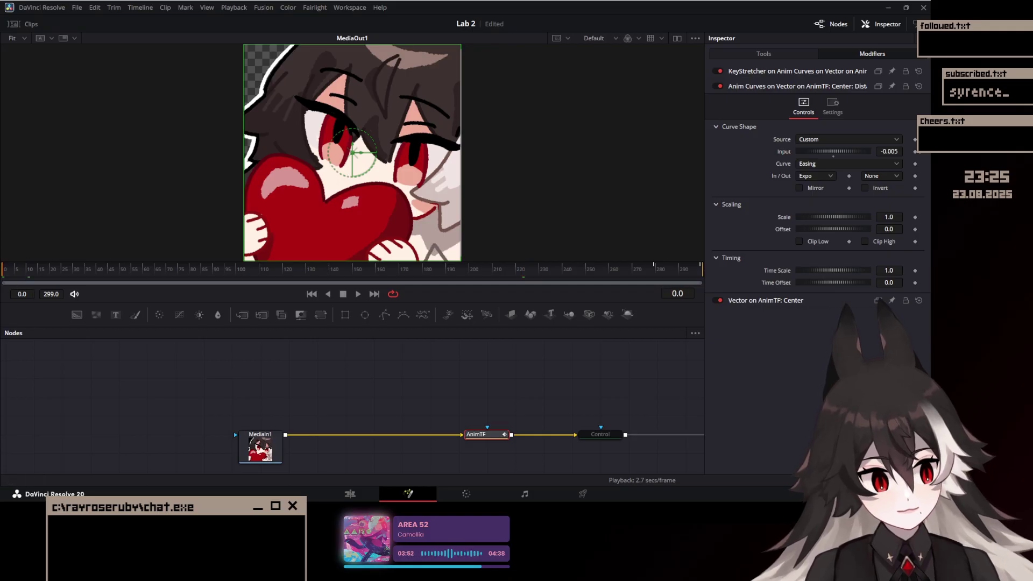
key(space)
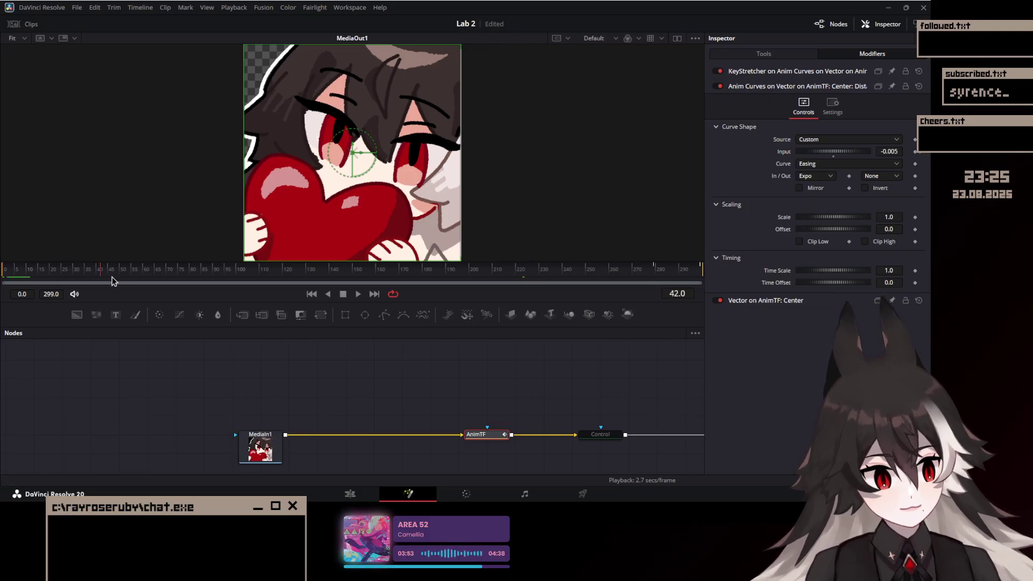
Step: Return to the timeline, reopen the Adjustment Clip's composition in Fusion, and reposition its Transform node
click(359, 499)
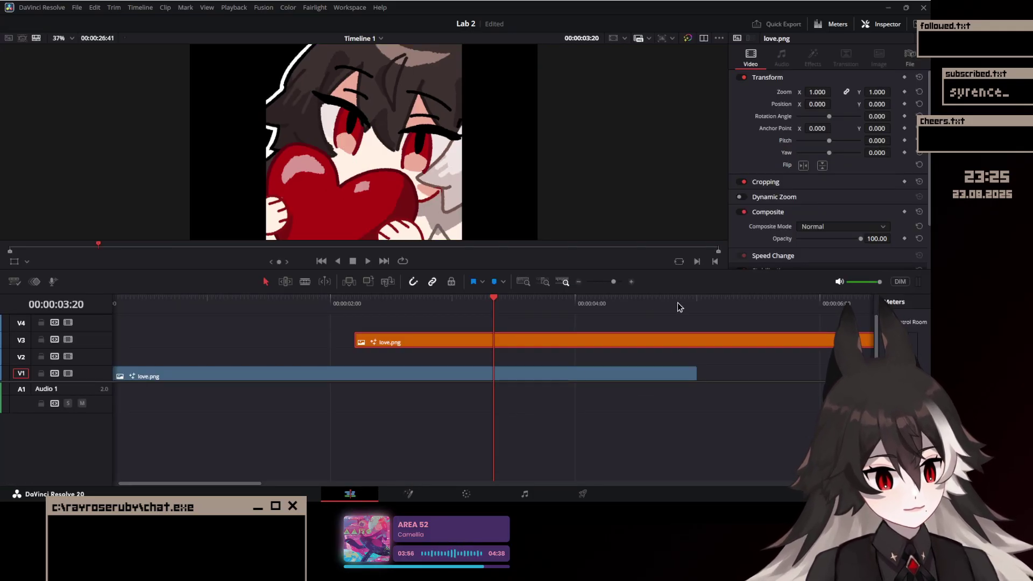
click(285, 357)
scroll(285, 357, down, 3)
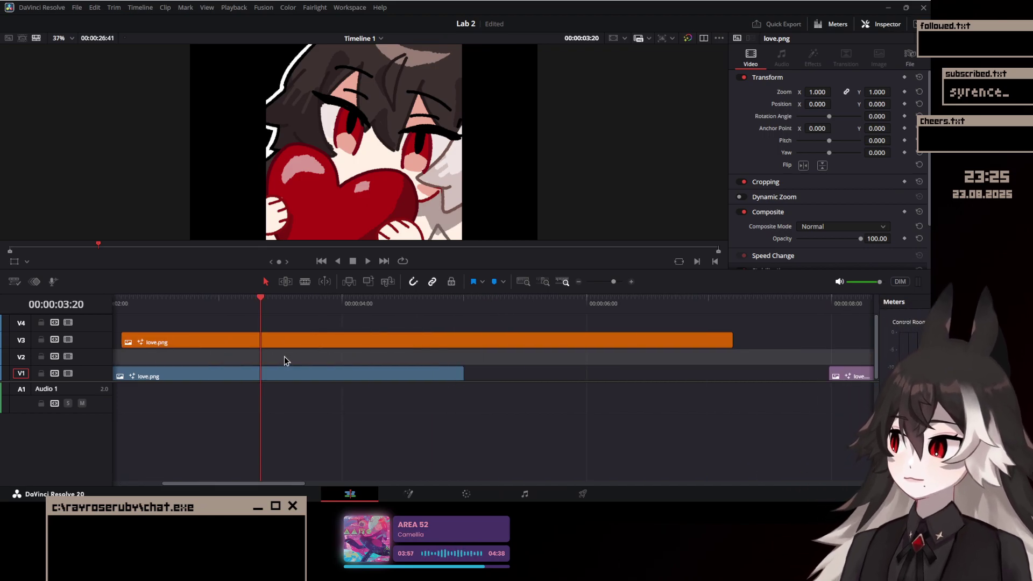
click(600, 321)
click(606, 299)
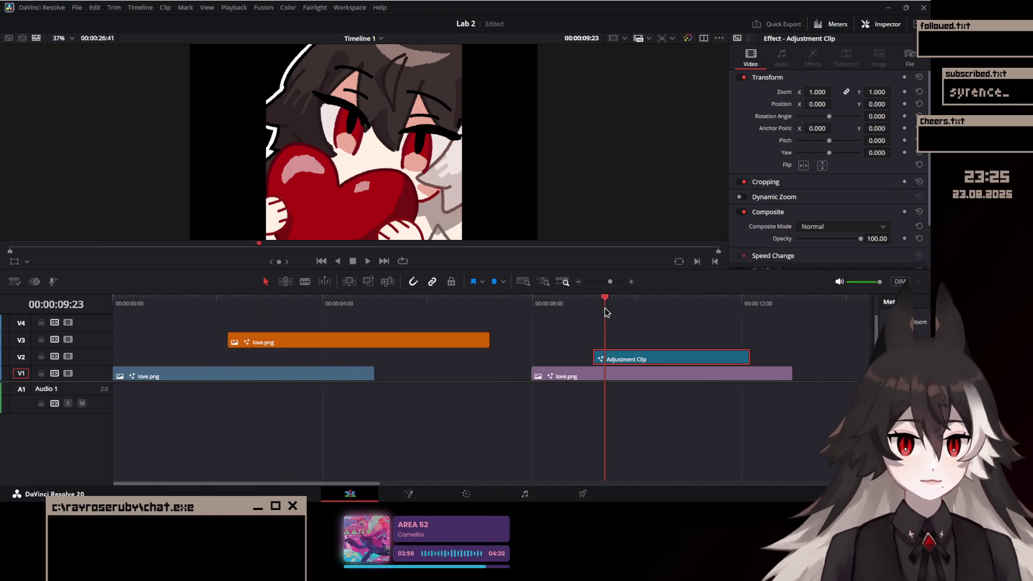
key(shift+5)
drag(50, 280, 74, 287)
drag(200, 392, 228, 392)
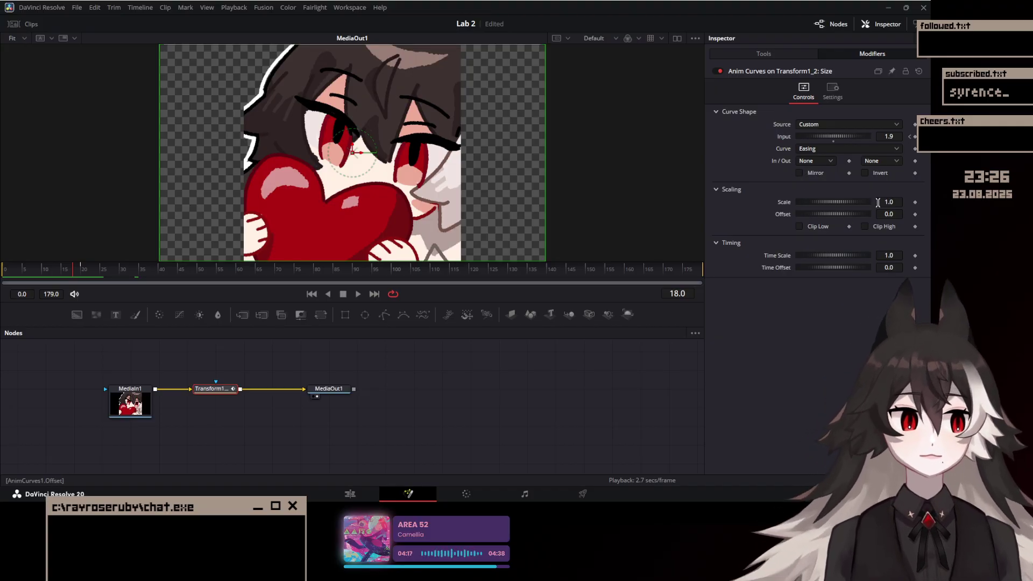
Step: Replace the Transform node with a fresh one between MediaIn1 and MediaOut1, and add an Anim Curves modifier to its Size
click(226, 389)
key(Delete)
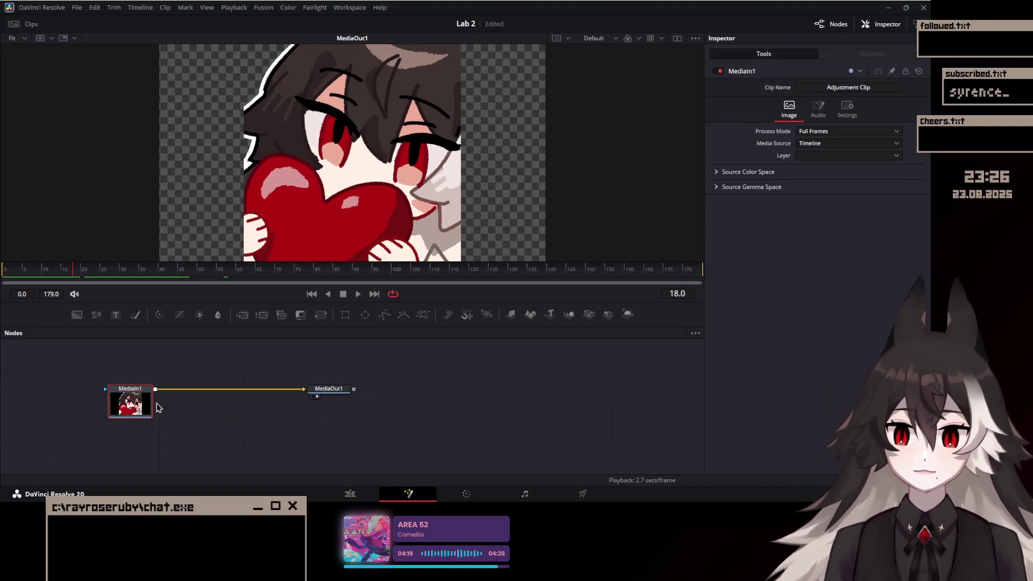
key(ctrl+v)
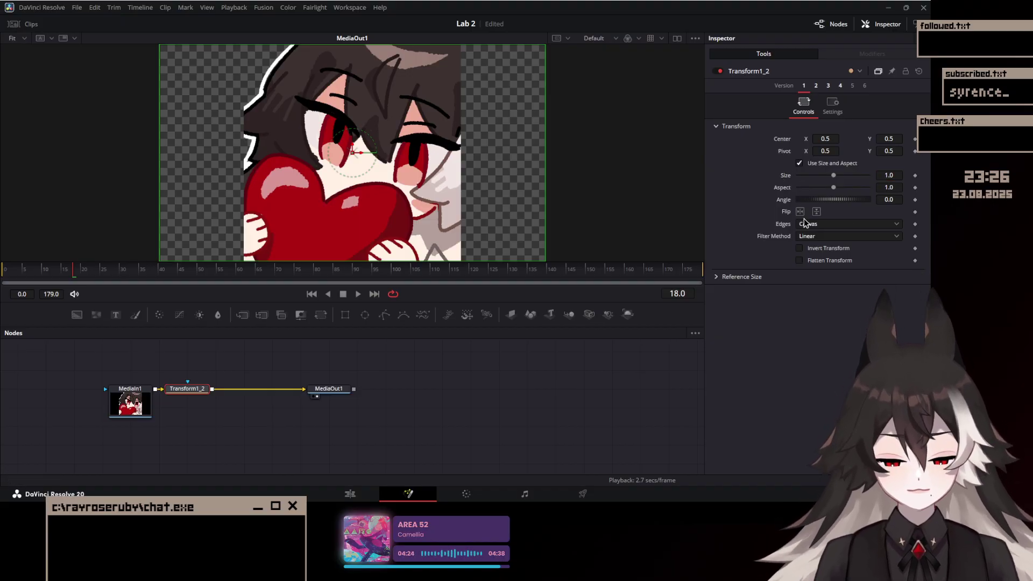
key(ctrl+z)
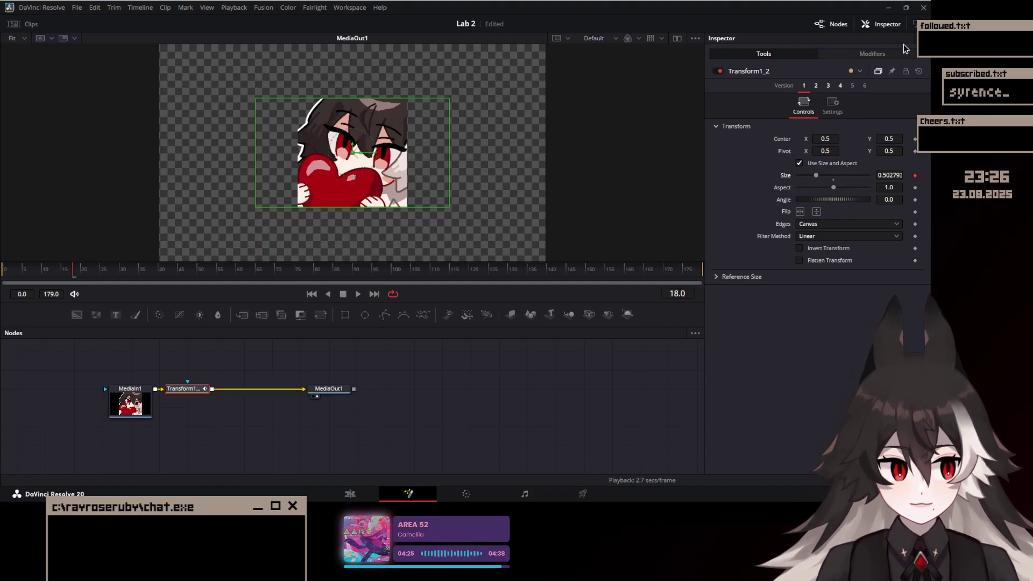
Step: Set the new Anim Curves modifier's Source to Custom and keyframe its Input at 0 on frame 0
click(893, 53)
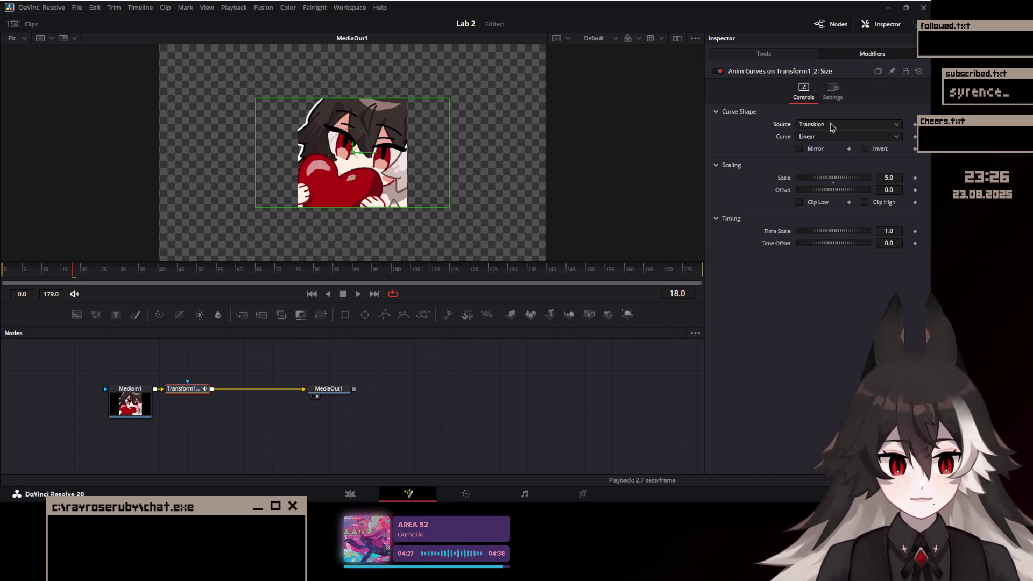
click(816, 159)
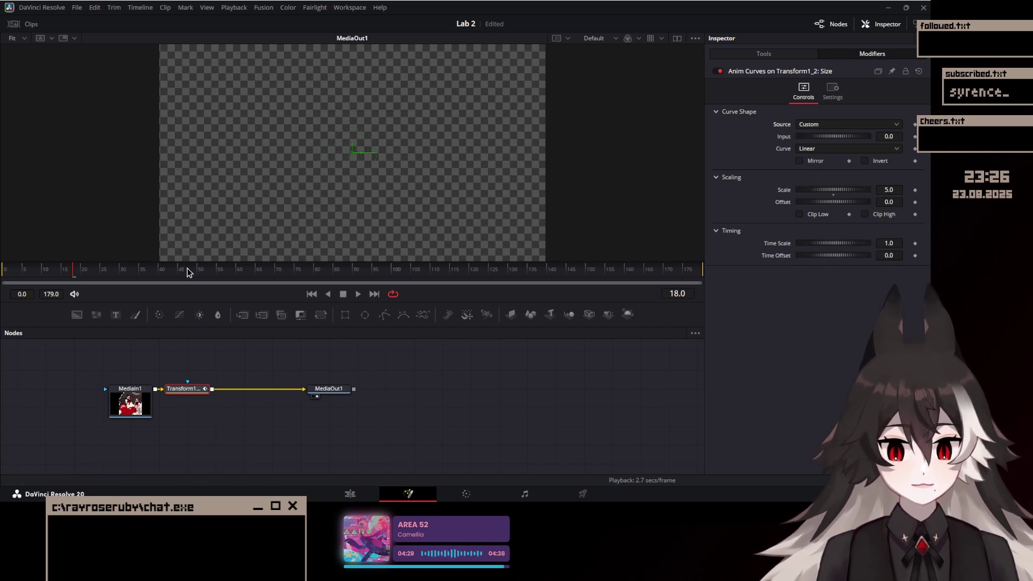
drag(18, 271, 8, 271)
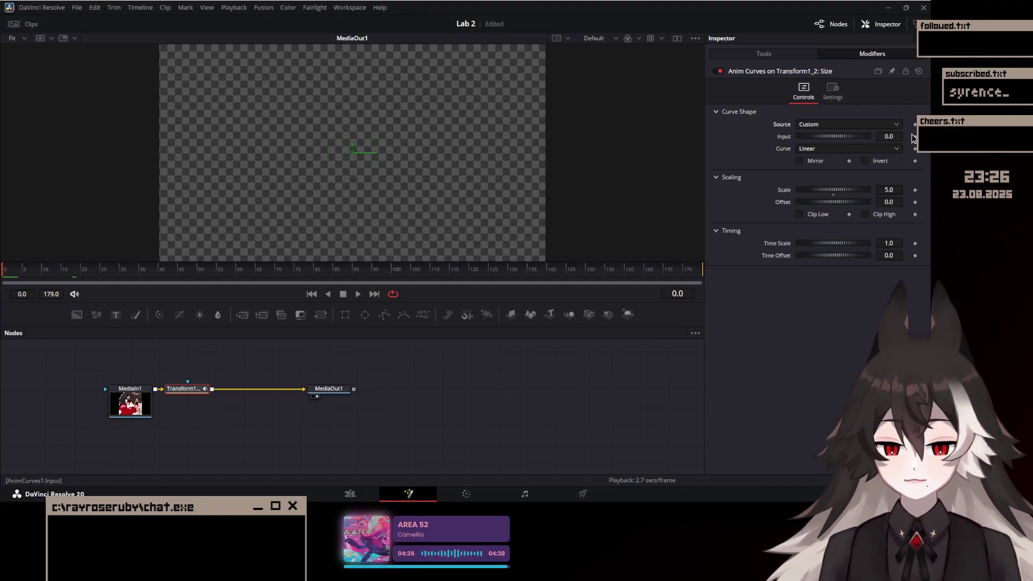
click(914, 136)
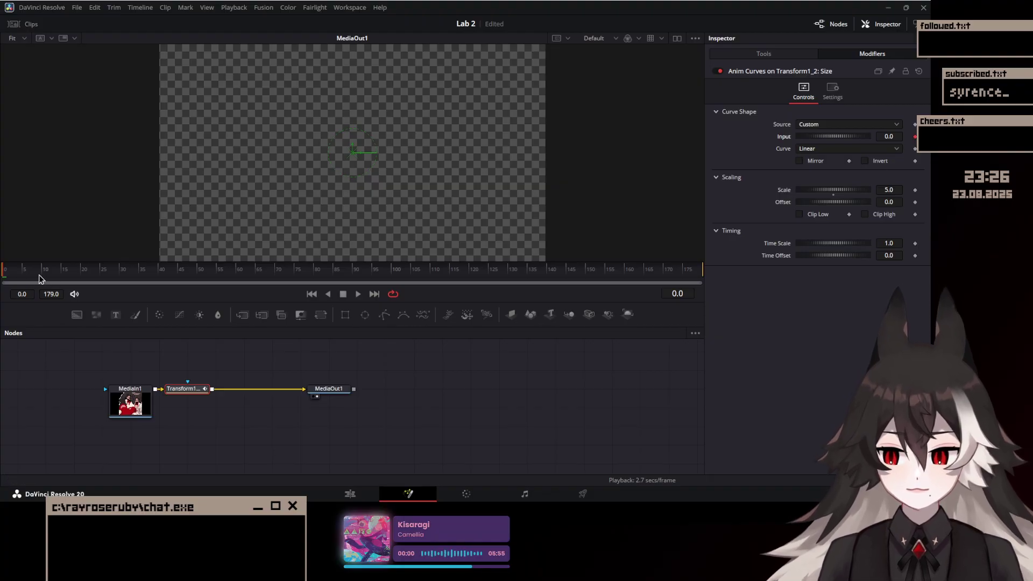
Step: Keyframe the Anim Curves modifier's Input at 1 on frame 20
click(78, 276)
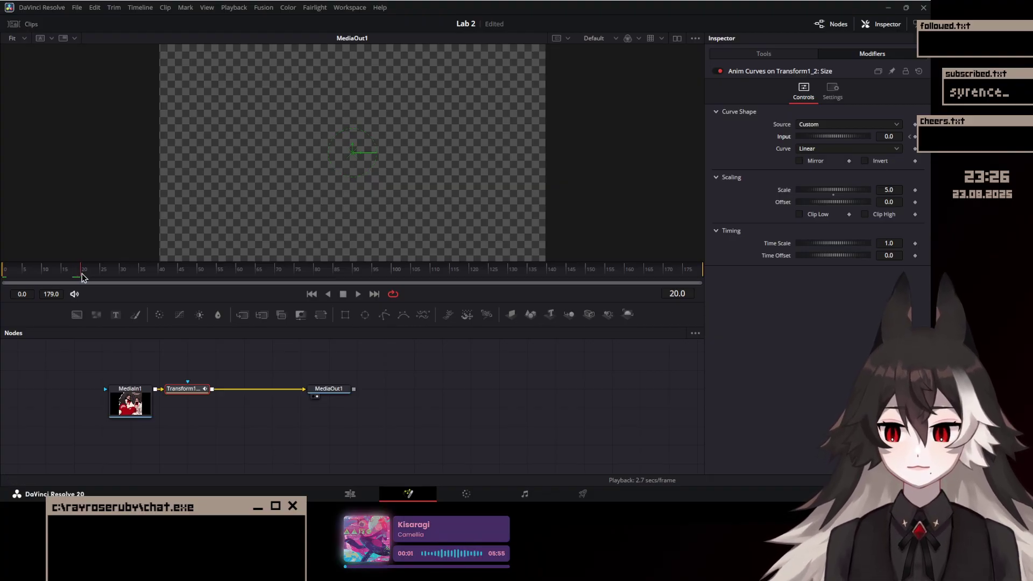
click(888, 136)
text(1)
key(Return)
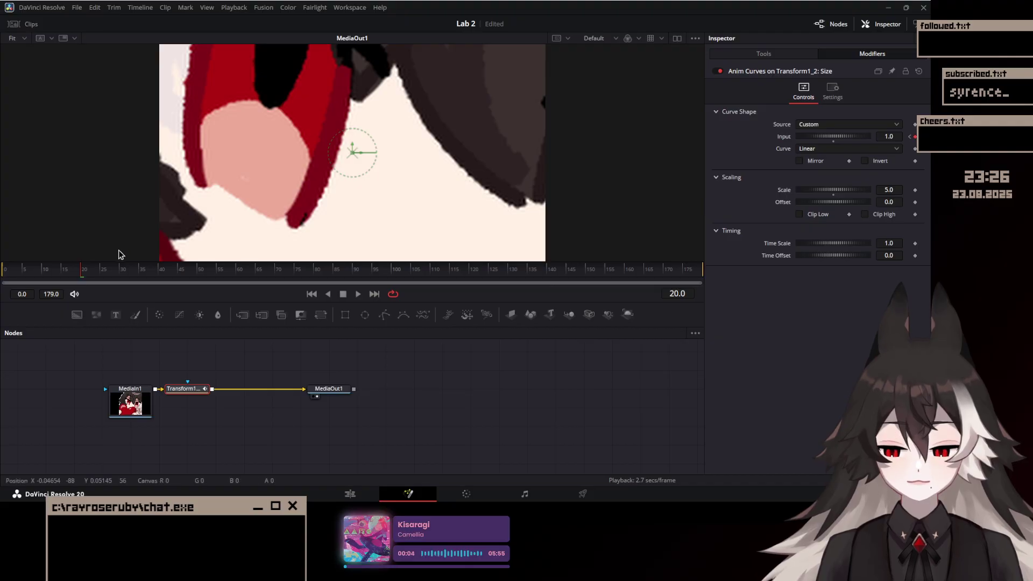
Step: Set the Anim Curves modifier's Scale to 1 and scrub between frames 0 and 20 to check the zoom
click(5, 272)
click(884, 189)
text(1)
key(Return)
click(78, 276)
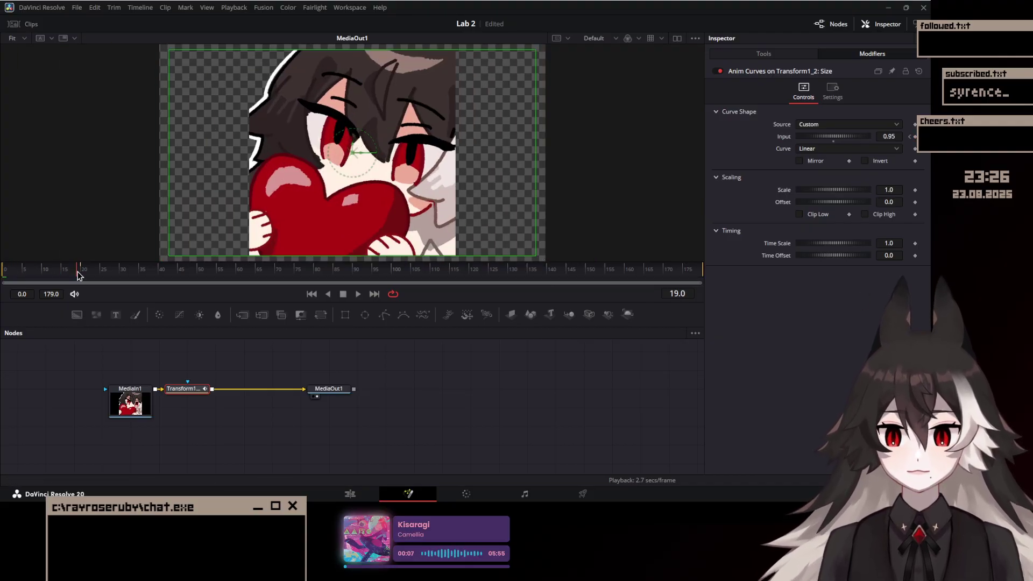
drag(80, 275, 4, 275)
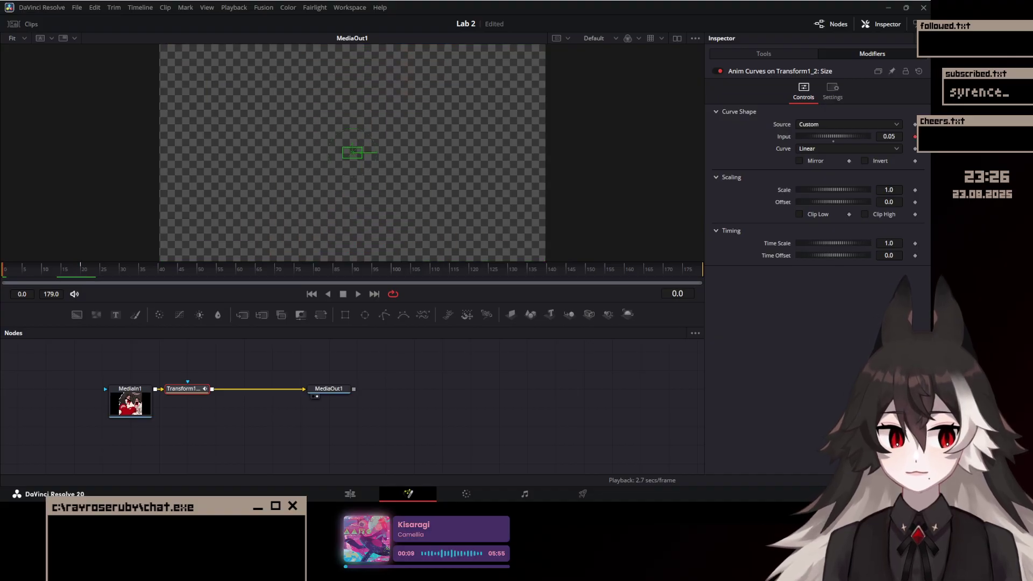
Step: Set the Anim Curves modifier's Offset to 1 and play the zoom from the first frame
click(888, 202)
text(1)
key(Return)
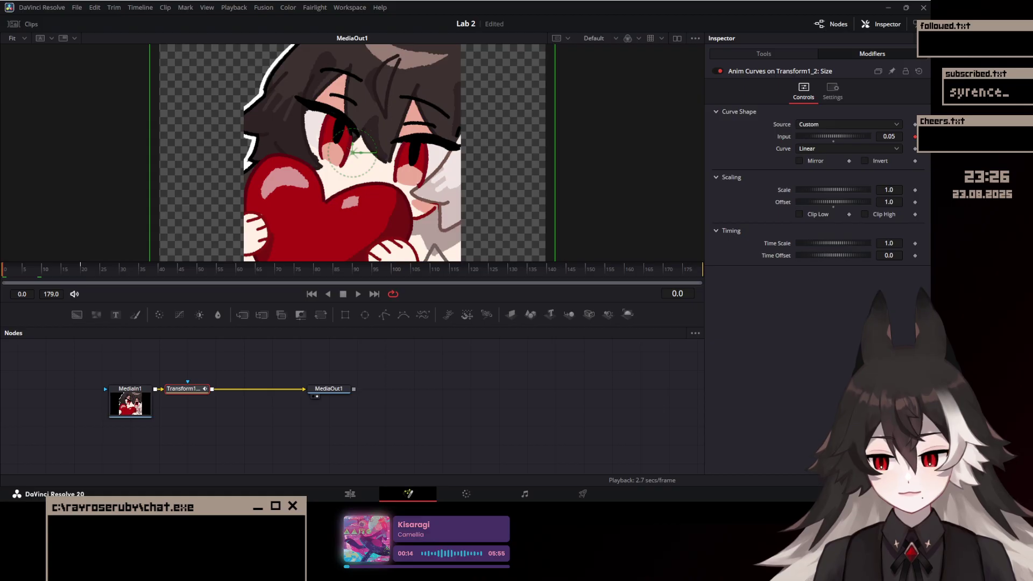
key(space)
key(space)
key(Home)
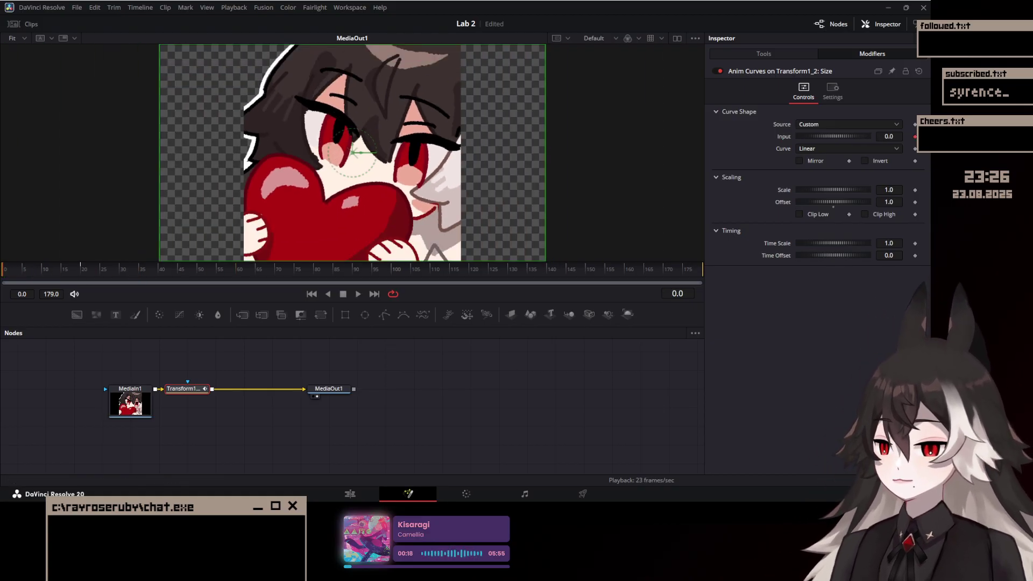
key(space)
key(space)
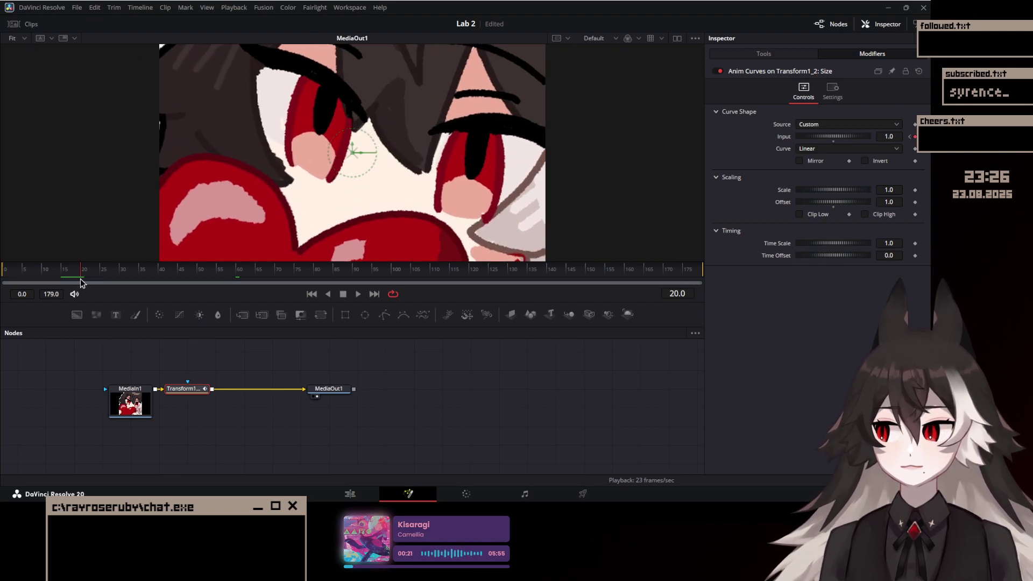
Step: Reduce the zoom strength by setting the Anim Curves modifier's Scale to 0.5 while viewing frame 20
click(889, 189)
text(0.5)
key(Tab)
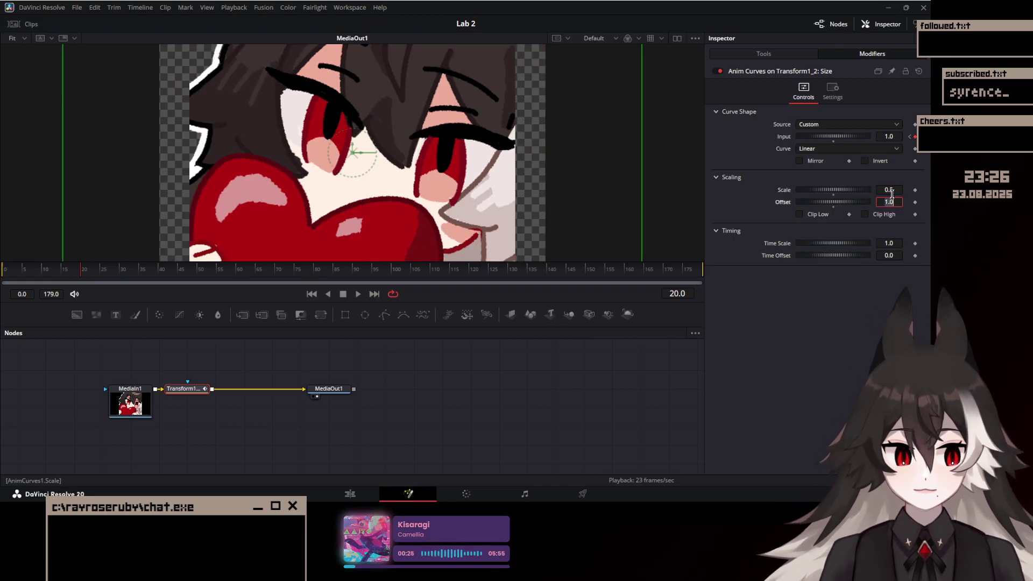
Step: Set the Anim Curves modifier's Scale to 0.2 and play the zoom from frame 0
click(5, 269)
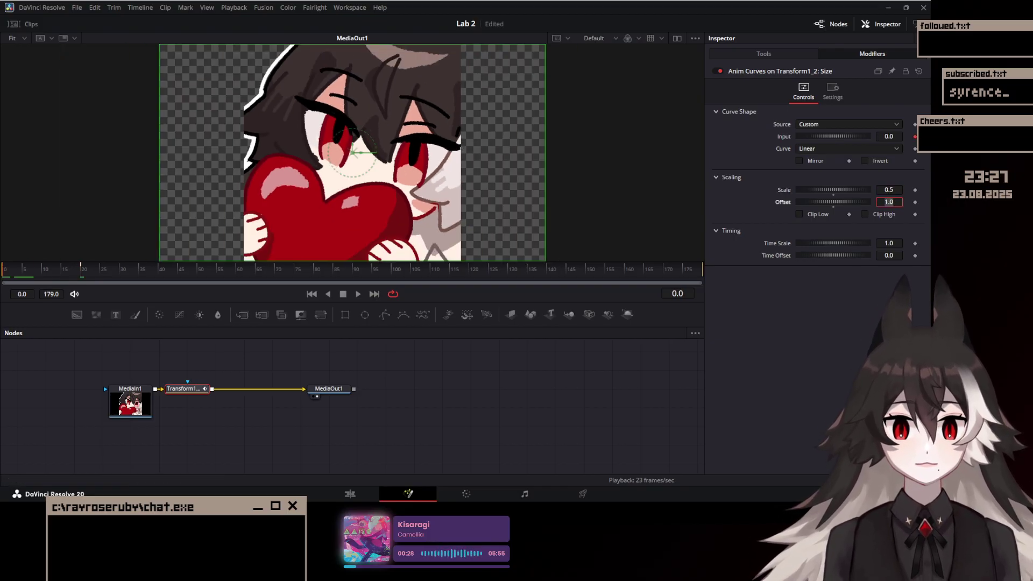
scroll(888, 190, down, 1)
scroll(889, 190, down, 3)
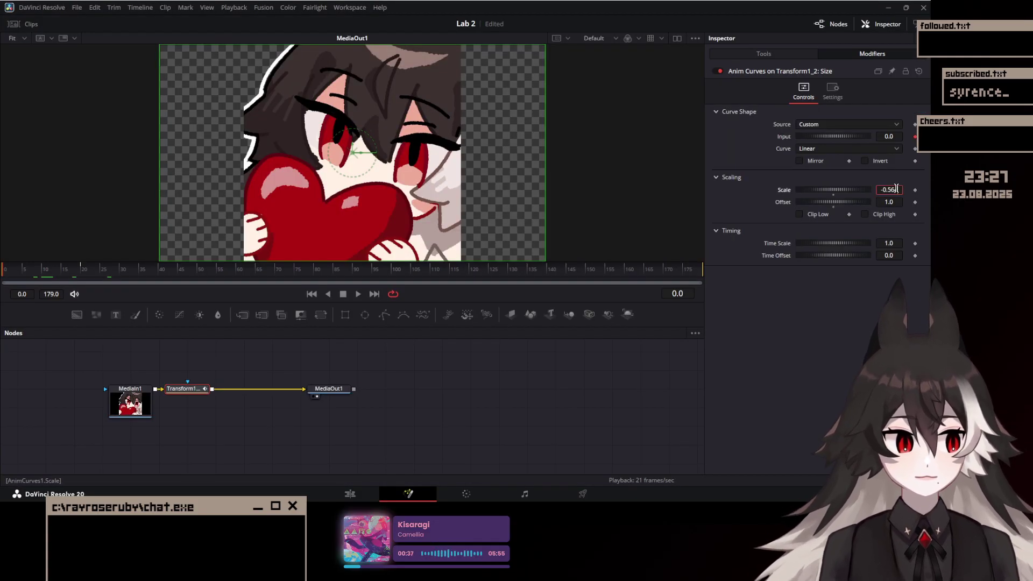
click(889, 189)
text(0.02)
key(Tab)
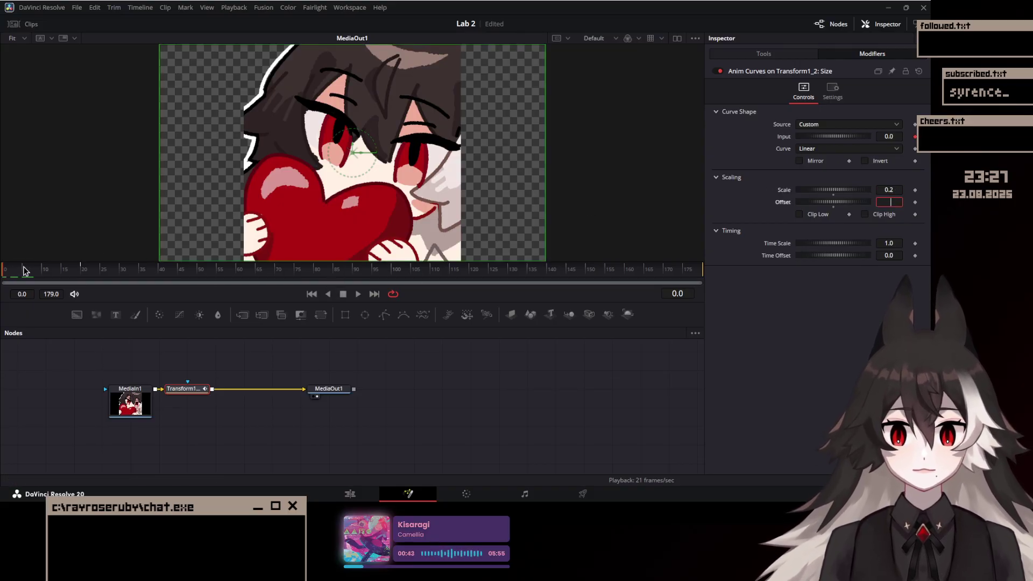
key(space)
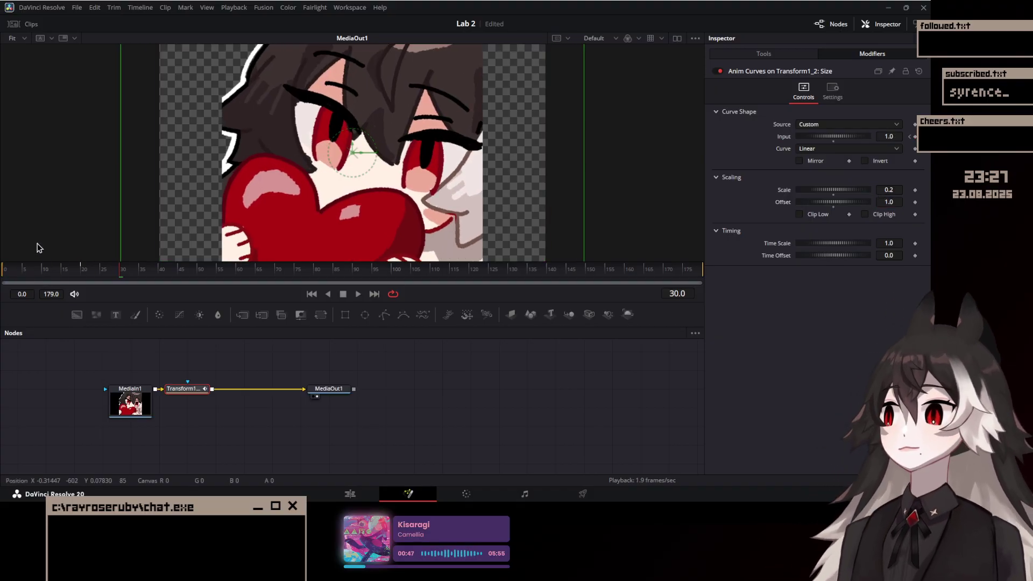
Step: Compare the subtler zoom at frames 0, 20 and 40, returning to the first frame
click(24, 270)
drag(25, 271, 5, 280)
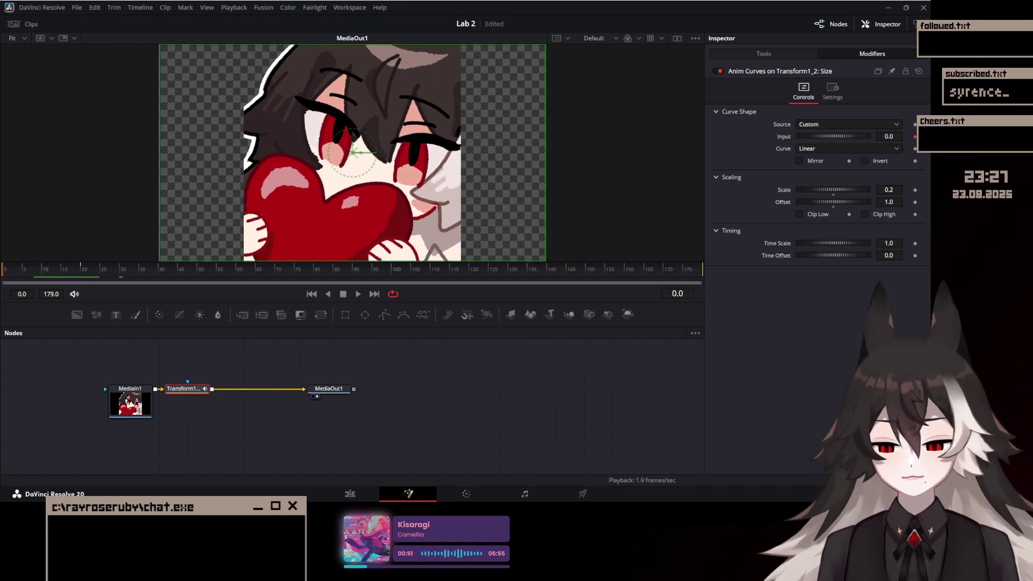
click(81, 272)
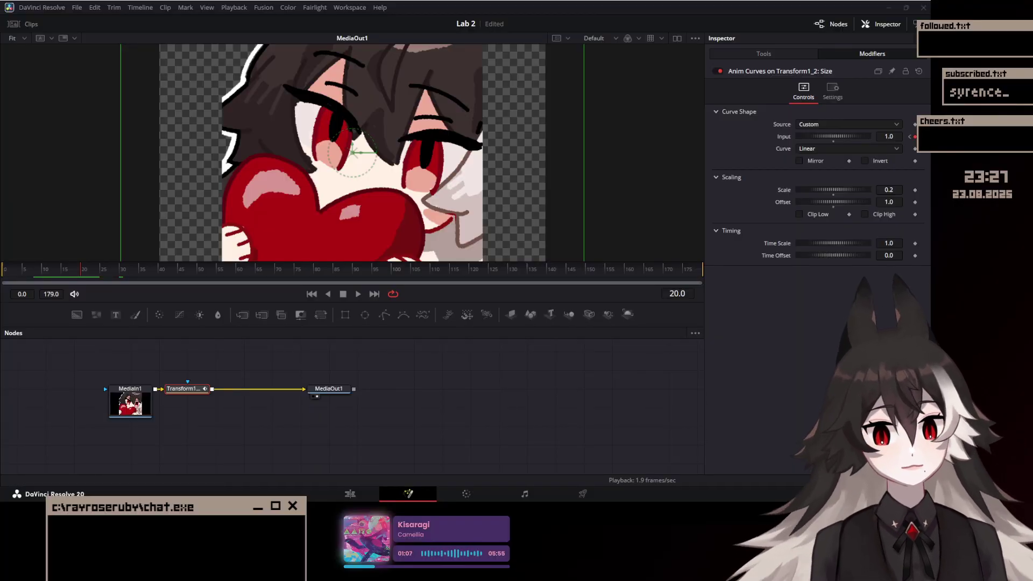
drag(275, 370, 316, 400)
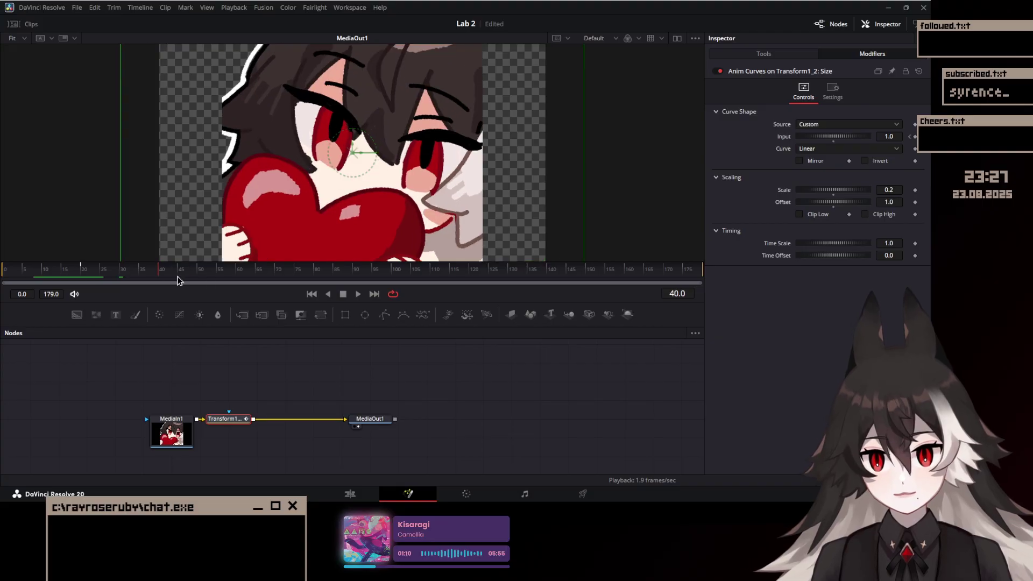
key(Home)
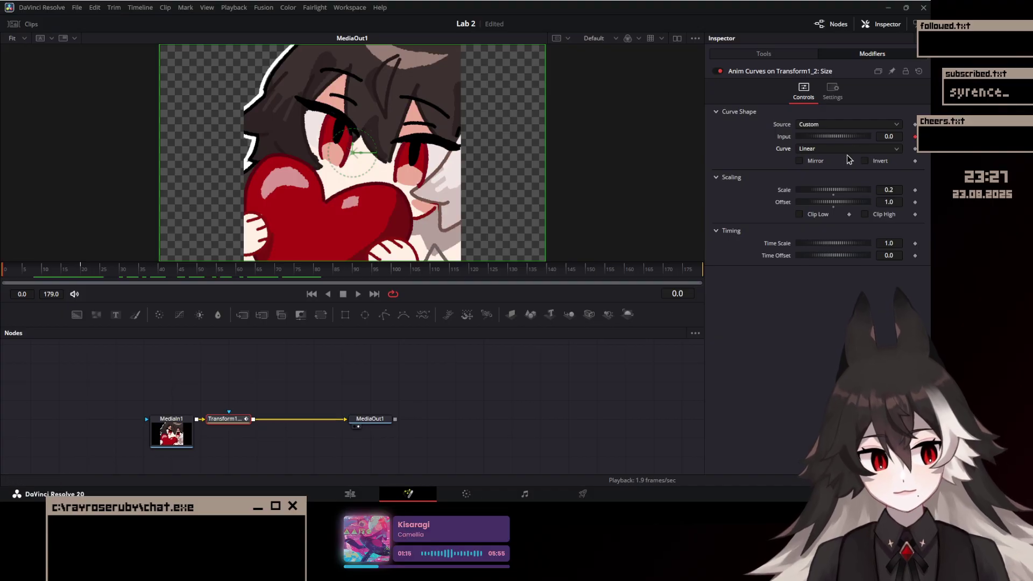
Step: Set the Anim Curves modifier's Curve to Easing with In at Expo, and play the zoom from frame 0
scroll(839, 148, down, 1)
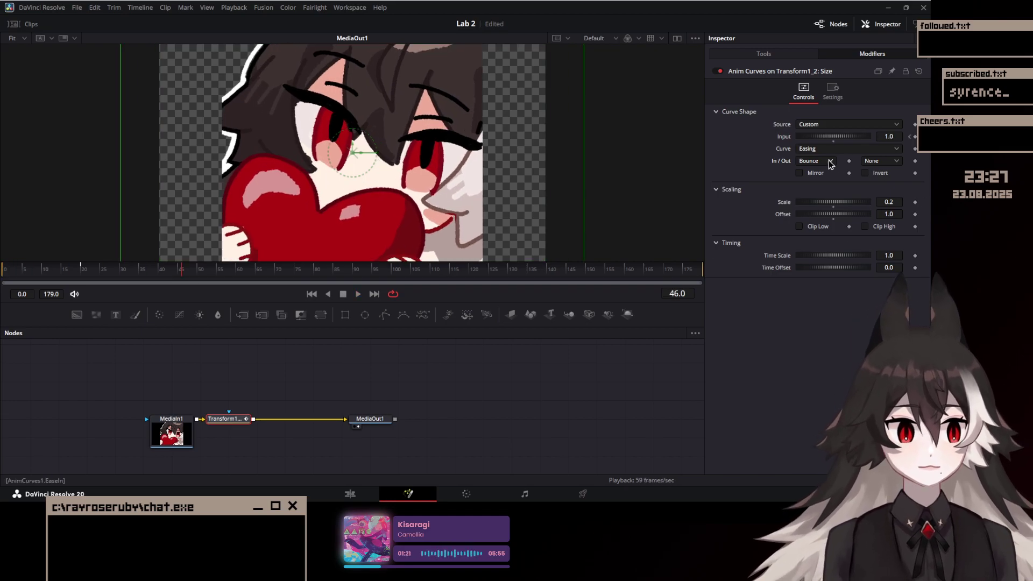
click(814, 232)
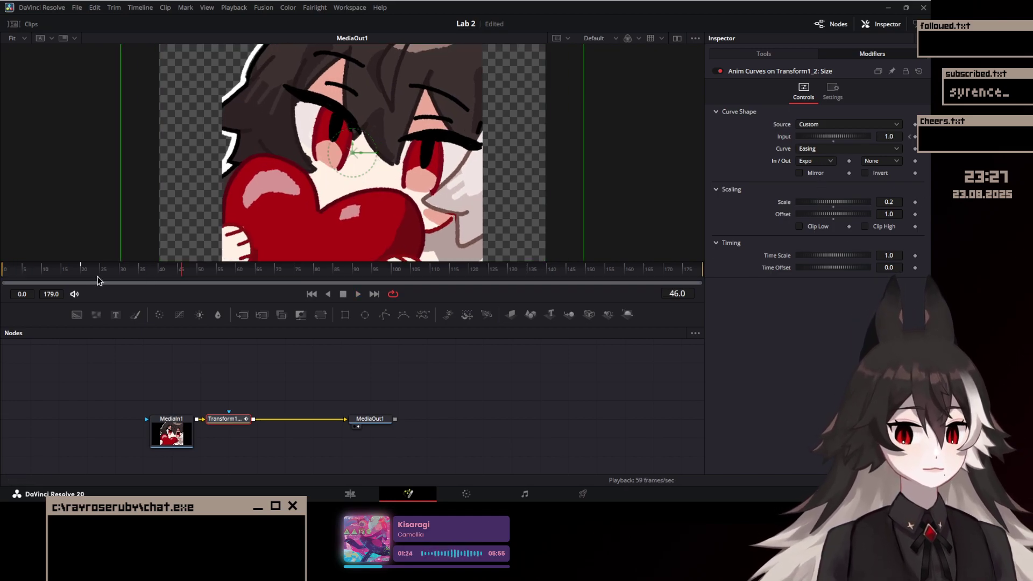
click(3, 271)
key(space)
key(space)
key(space)
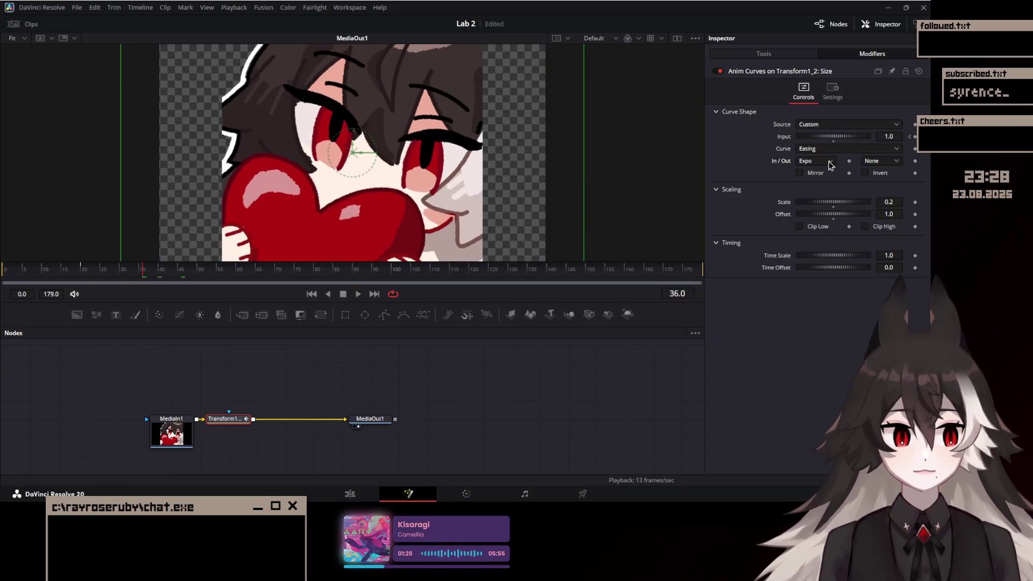
Step: Try In at None and Out at Expo for the easing, and inspect the Input curve in the Spline editor
scroll(819, 168, up, 6)
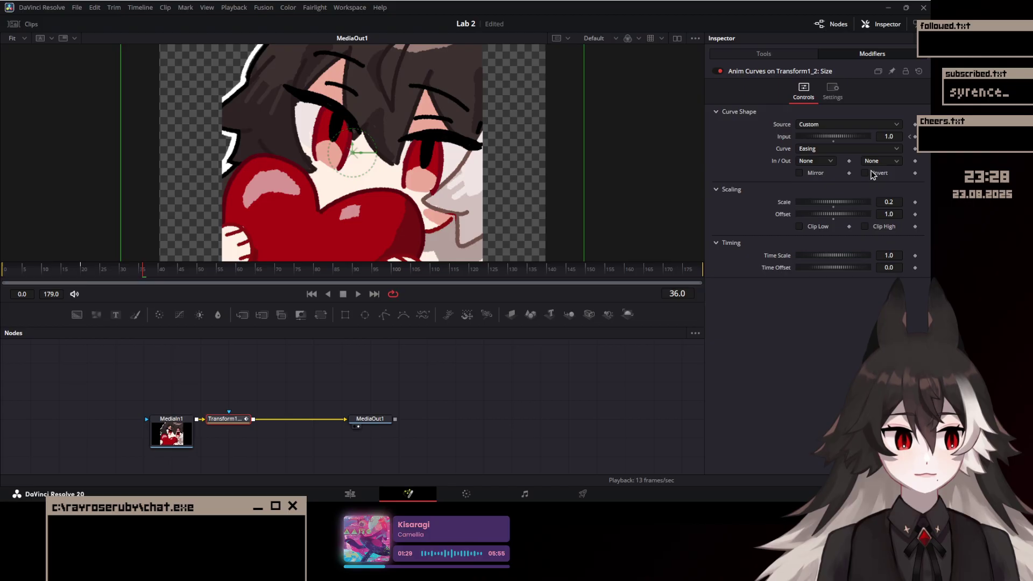
scroll(880, 161, down, 6)
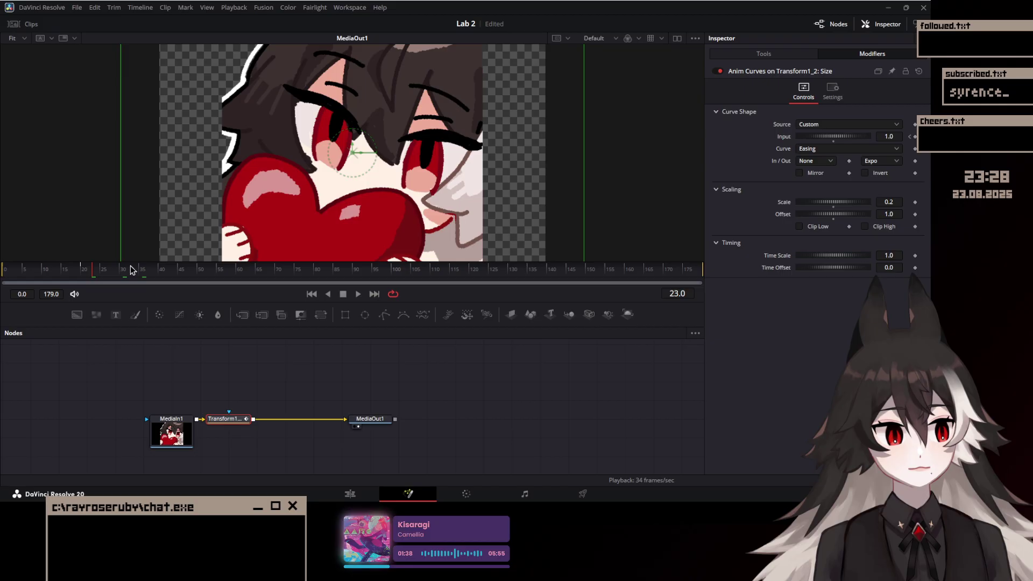
key(alt+Tab)
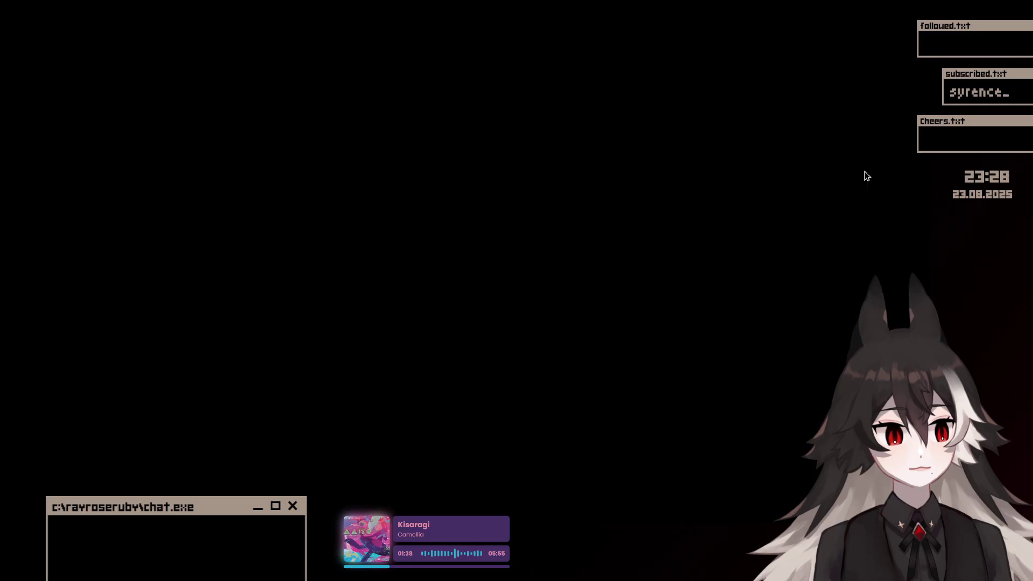
key(alt+Tab)
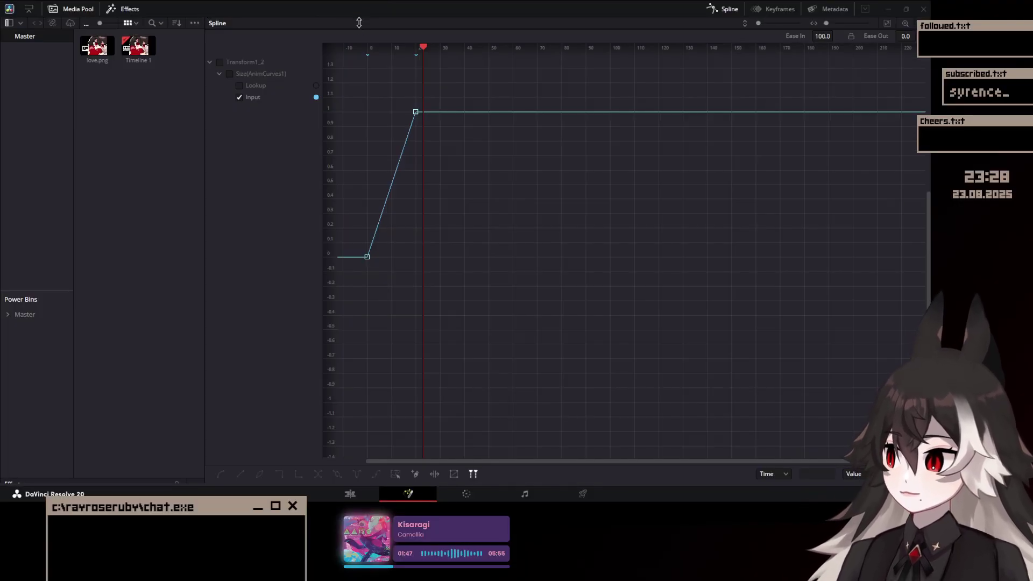
key(alt+Tab)
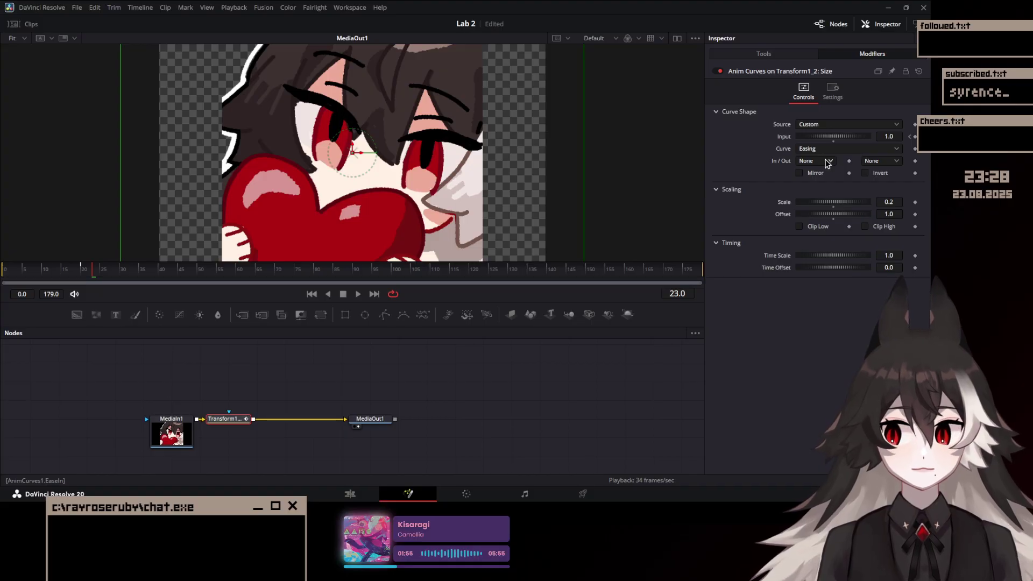
Step: Try Out at Elastic with In at None, then play and scrub the zoom from the first frame
key(alt+Tab)
key(alt+Tab)
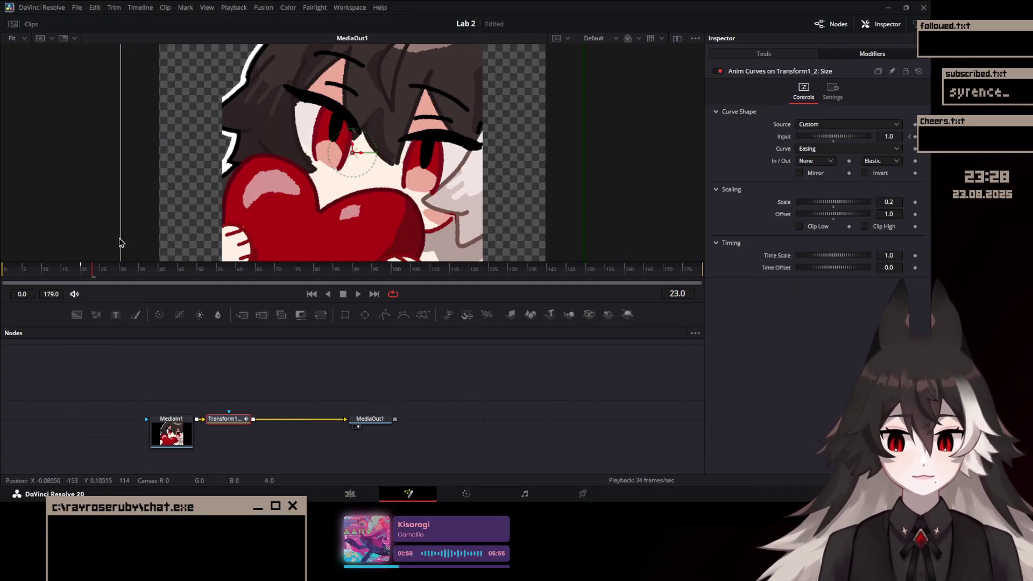
click(14, 273)
key(space)
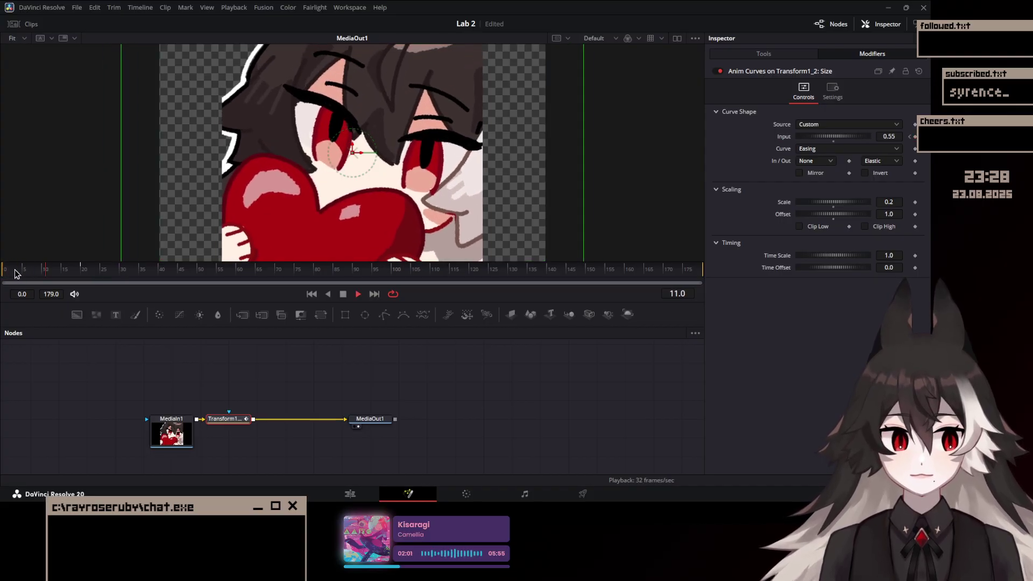
click(5, 271)
drag(5, 272, 31, 276)
drag(99, 275, 102, 274)
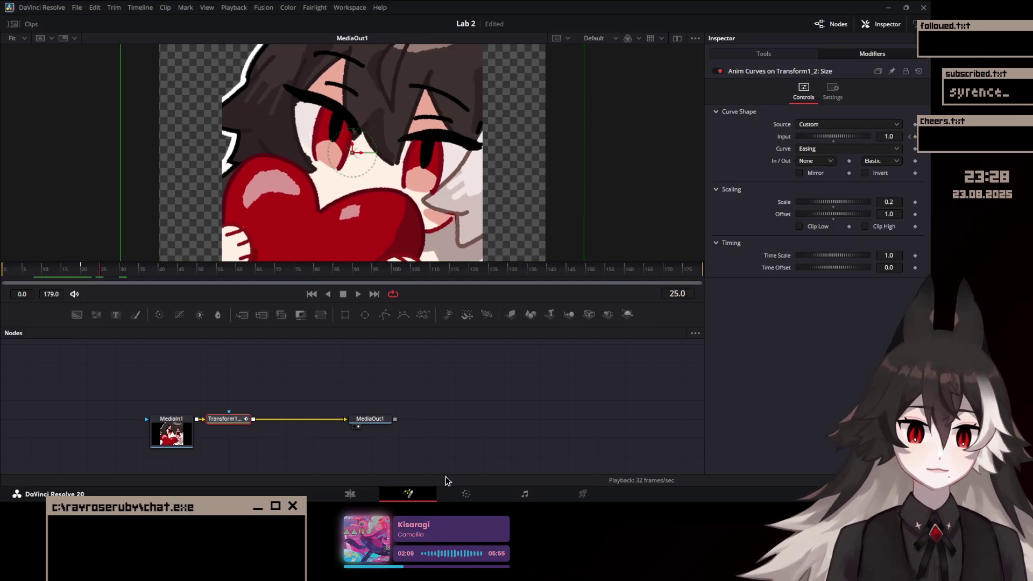
Step: Open the V3 love.png clip's Fusion composition and examine AnimTF's ending animation curve in the Spline editor
click(376, 493)
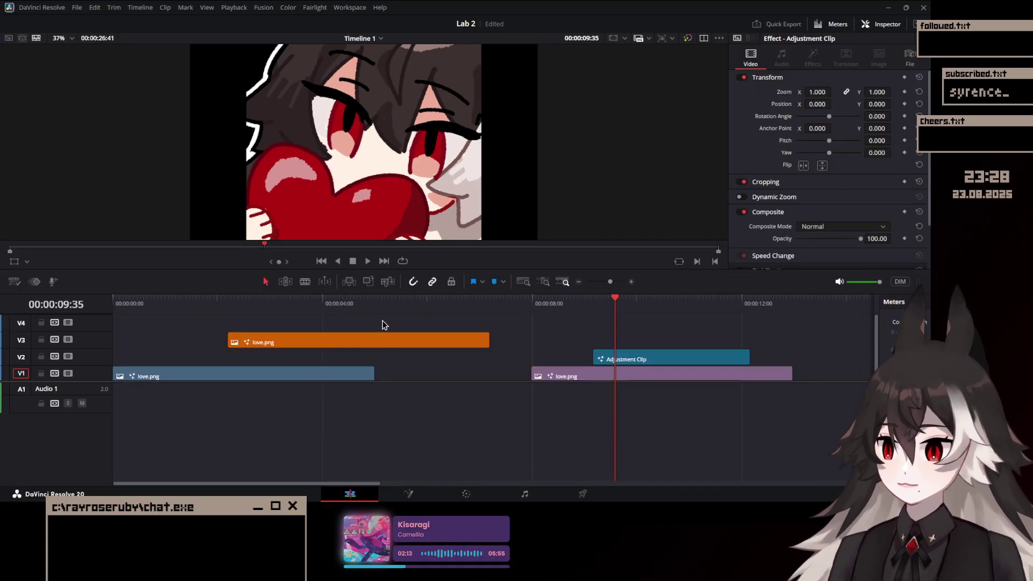
click(377, 302)
key(shift+5)
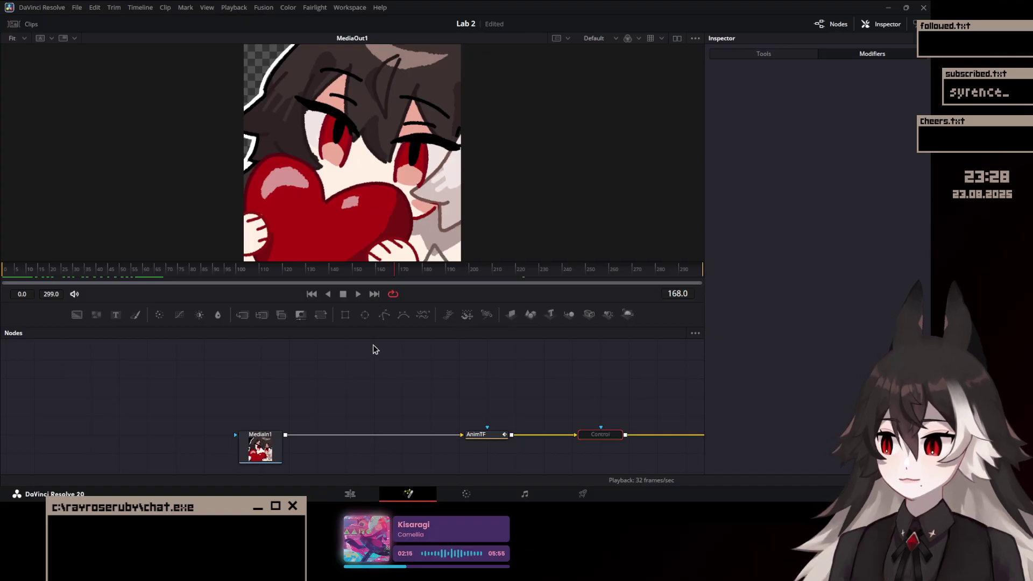
drag(603, 433, 461, 396)
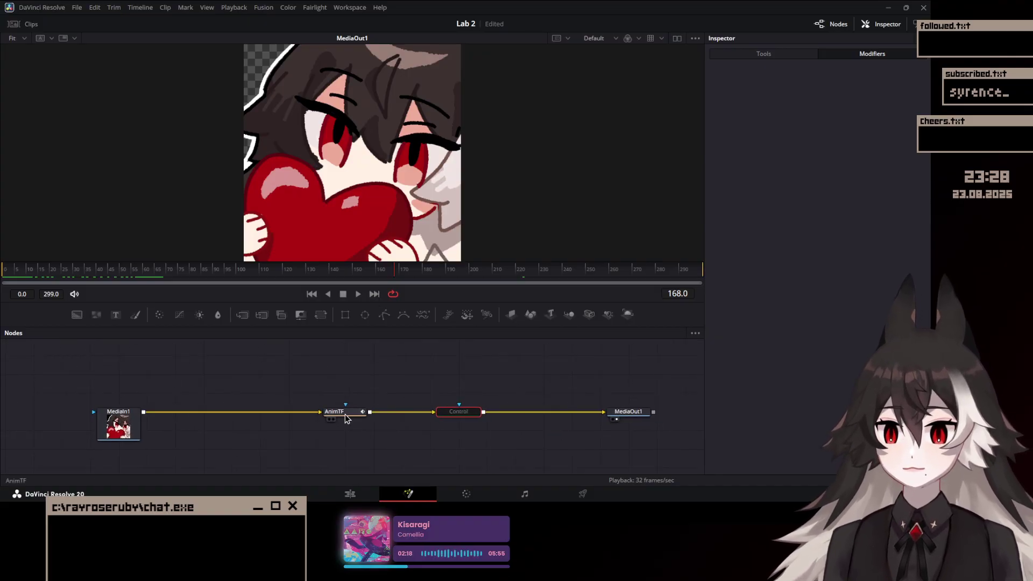
click(334, 411)
drag(640, 272, 688, 274)
key(space)
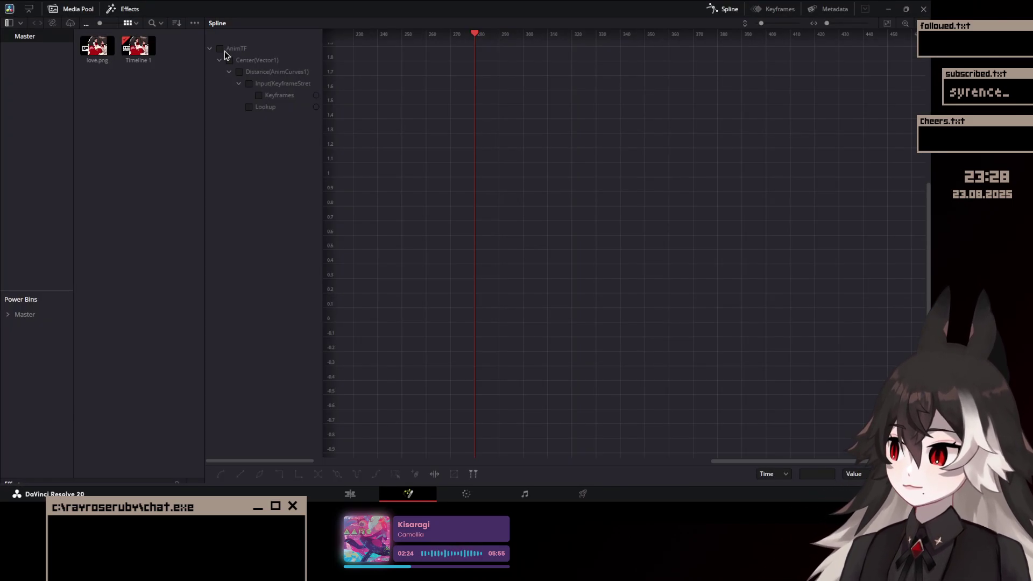
click(225, 51)
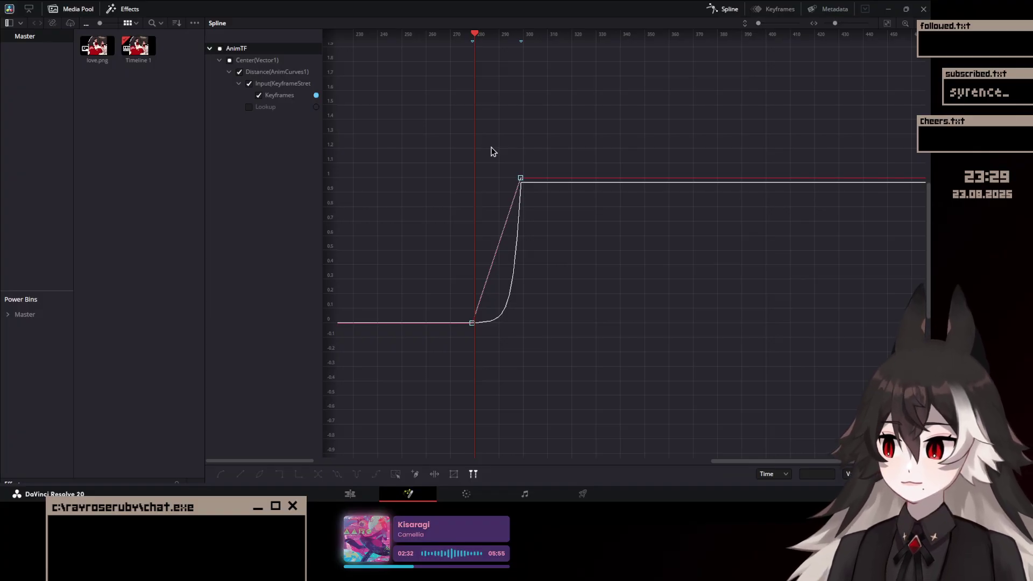
key(alt+Tab)
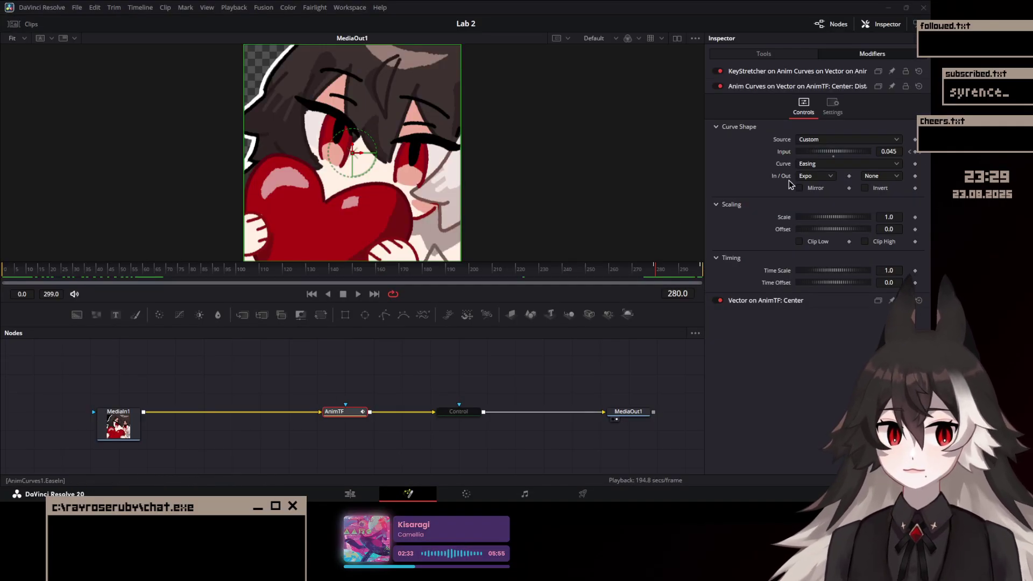
Step: Try In at None and Out at Expo on AnimTF's Distance Anim Curves and play the clip's ending animation
click(881, 176)
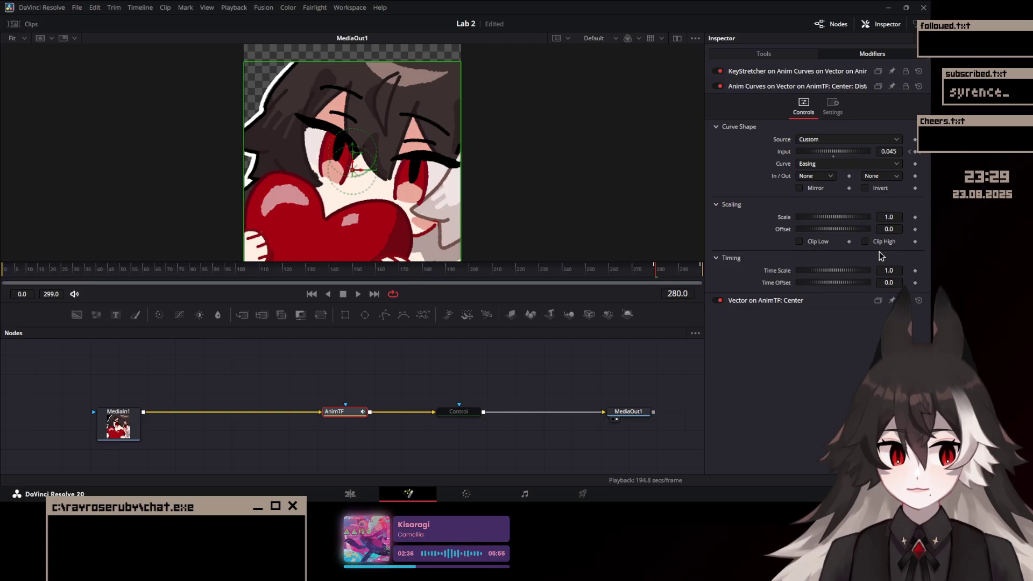
click(881, 252)
drag(639, 270, 658, 272)
key(space)
key(space)
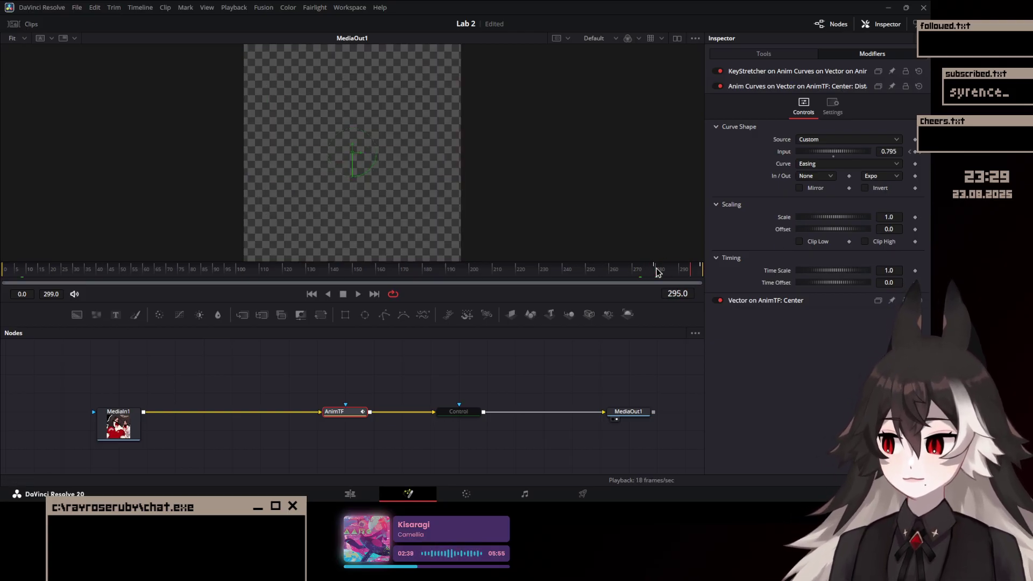
Step: Restore AnimTF's Distance easing to In Expo and Out None, and replay the ending animation
scroll(873, 178, up, 6)
click(819, 253)
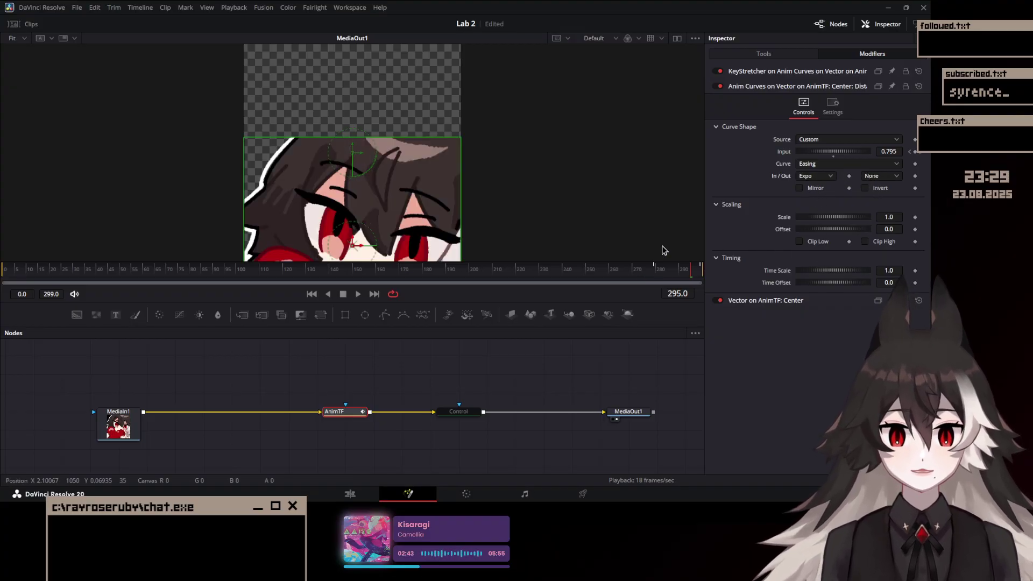
click(644, 273)
key(space)
Step: Return to the Adjustment Clip's Fusion composition, set its Size easing to In Expo and Out None, and play the zoom
key(shift+4)
click(596, 306)
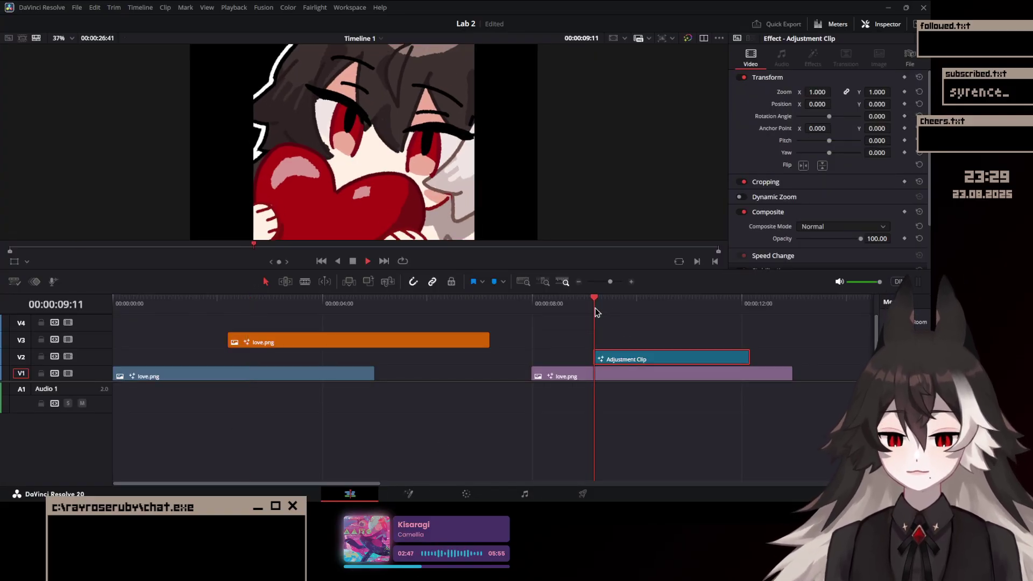
key(shift+5)
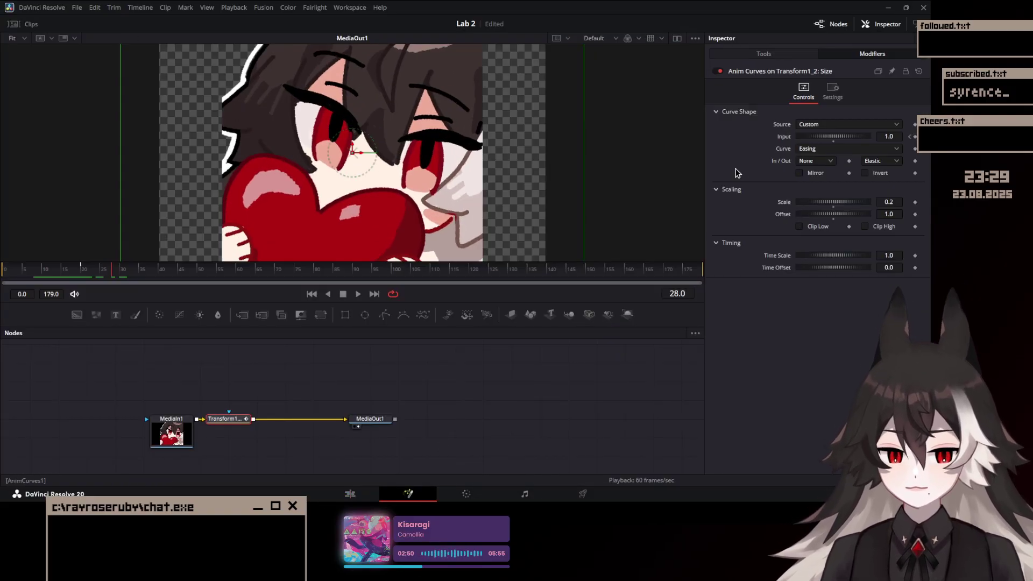
click(876, 175)
click(824, 162)
click(811, 227)
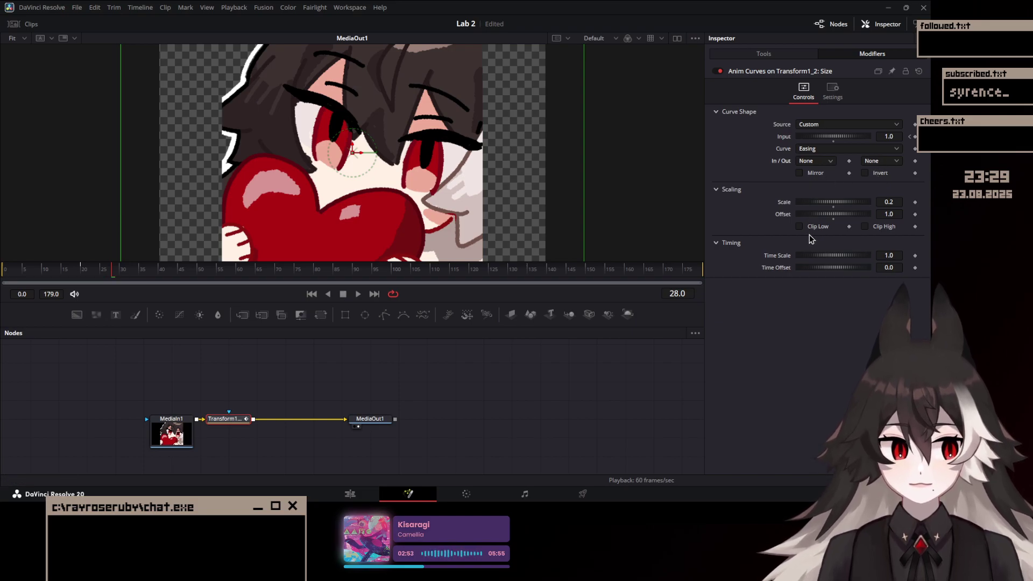
click(5, 271)
key(space)
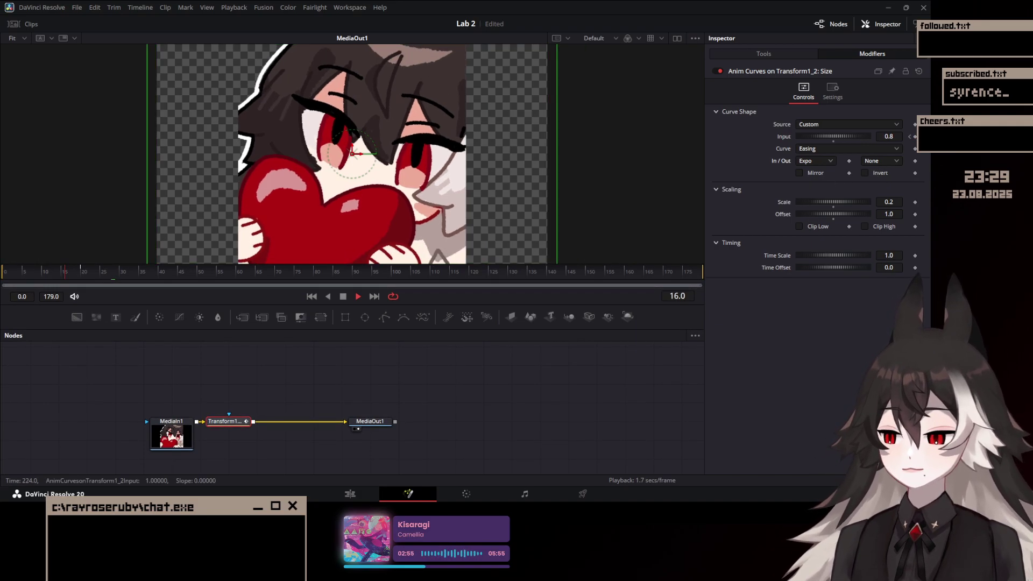
click(5, 275)
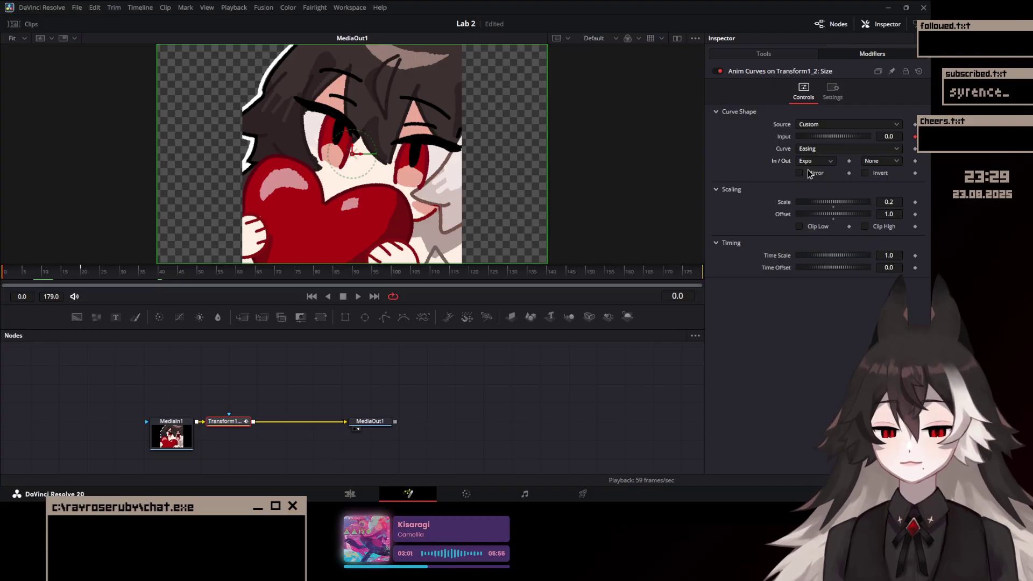
Step: Set the Size modifier's easing to In None and Out Quart, and play the zoom from the first frame
scroll(812, 162, up, 7)
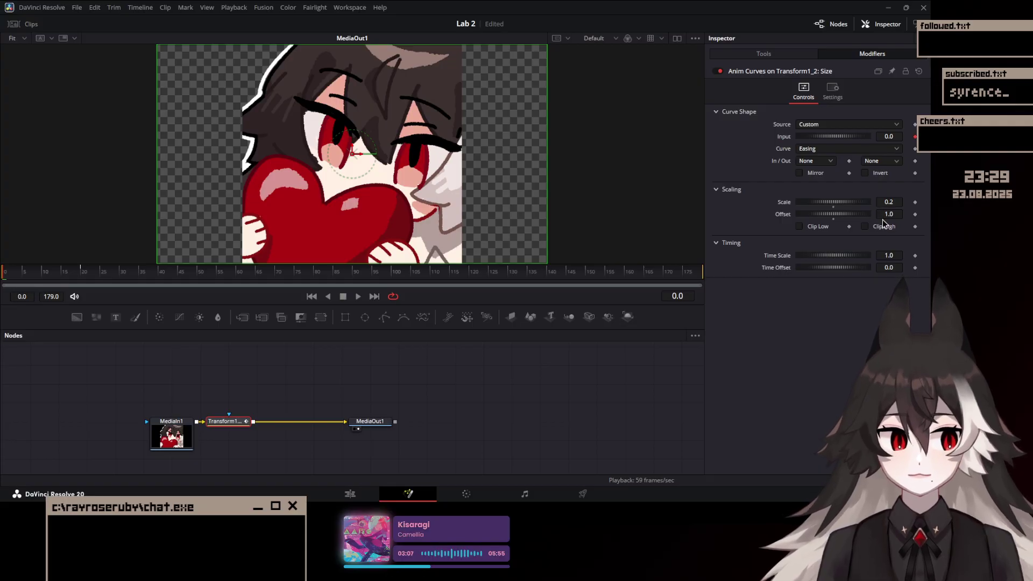
key(space)
key(space)
key(space)
drag(42, 277, 4, 273)
key(space)
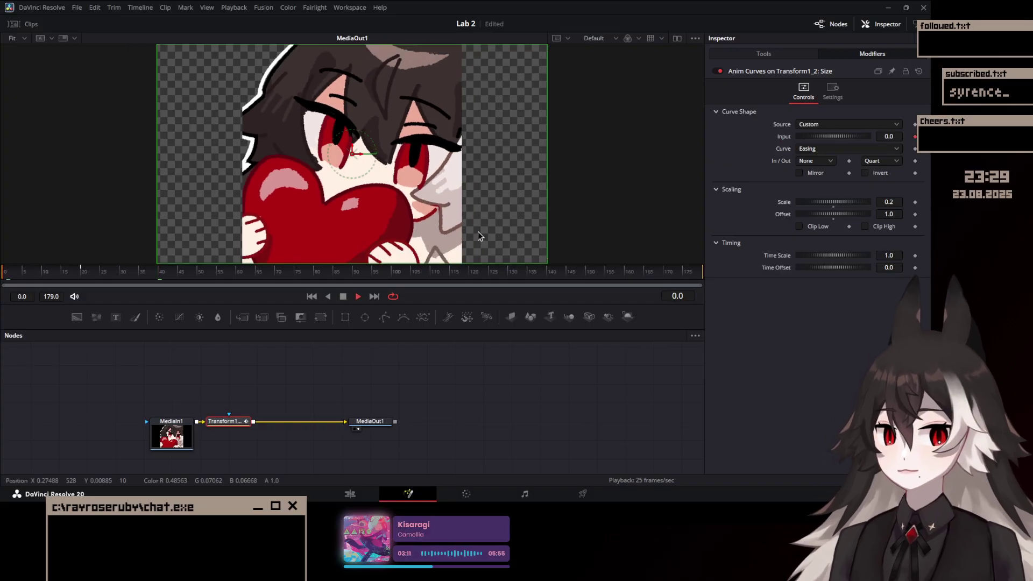
Step: Set the Size modifier's Out easing to Expo, keeping In at None, and replay the zoom from near its start
key(space)
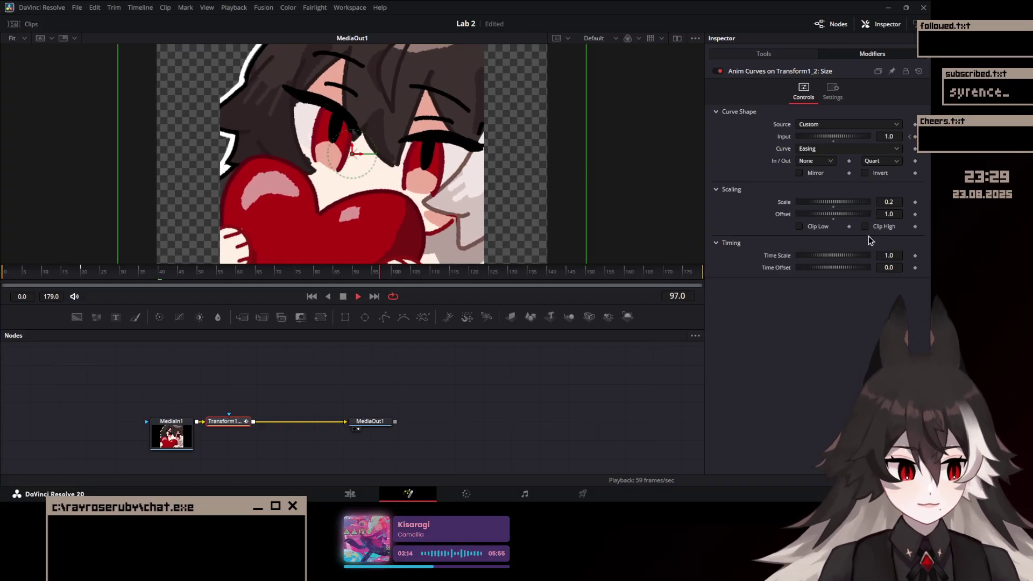
key(space)
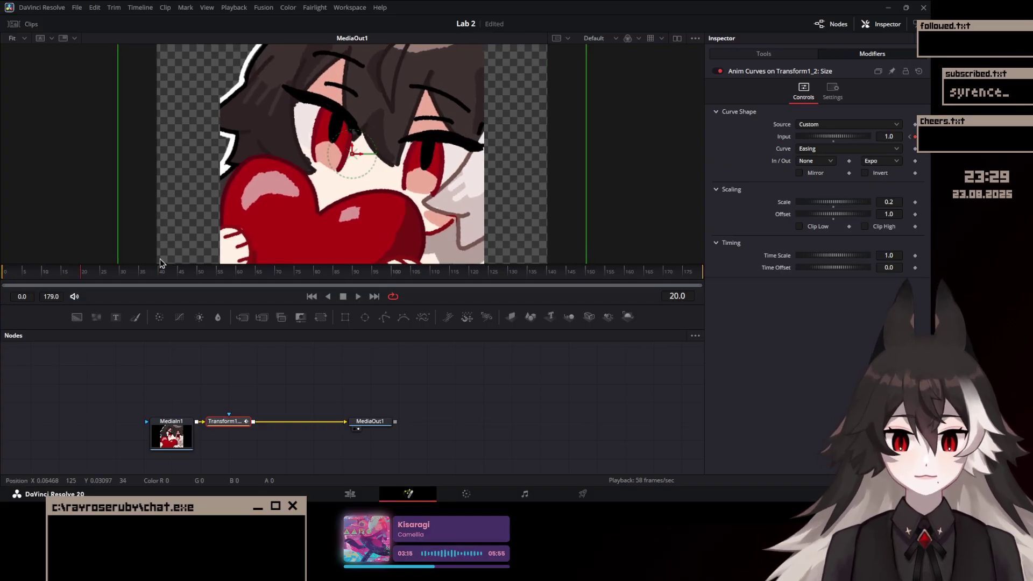
key(space)
click(36, 273)
key(space)
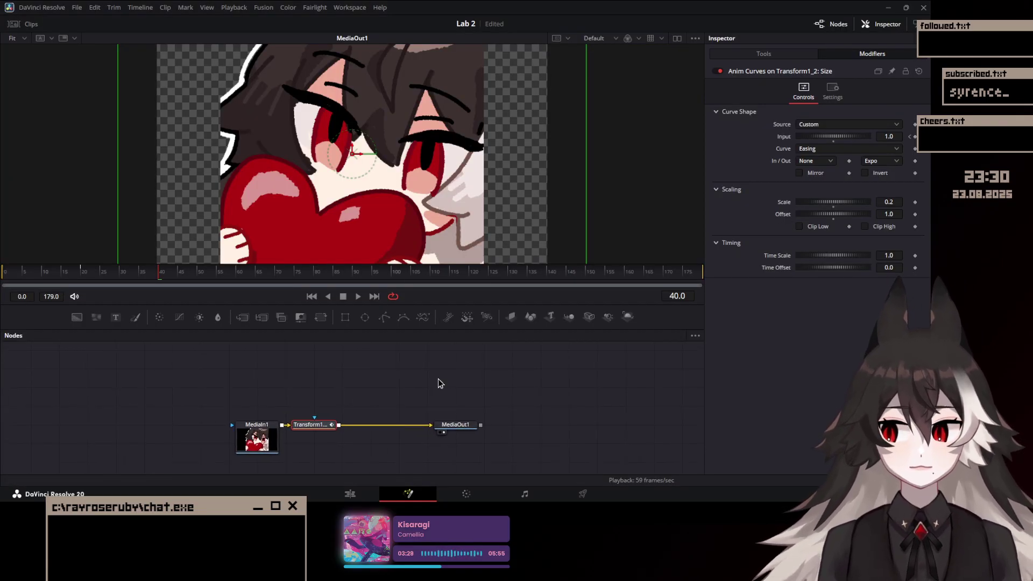
Step: Return to the edit timeline and play the Adjustment Clip's zoom over love.png from just before the clip begins
click(350, 494)
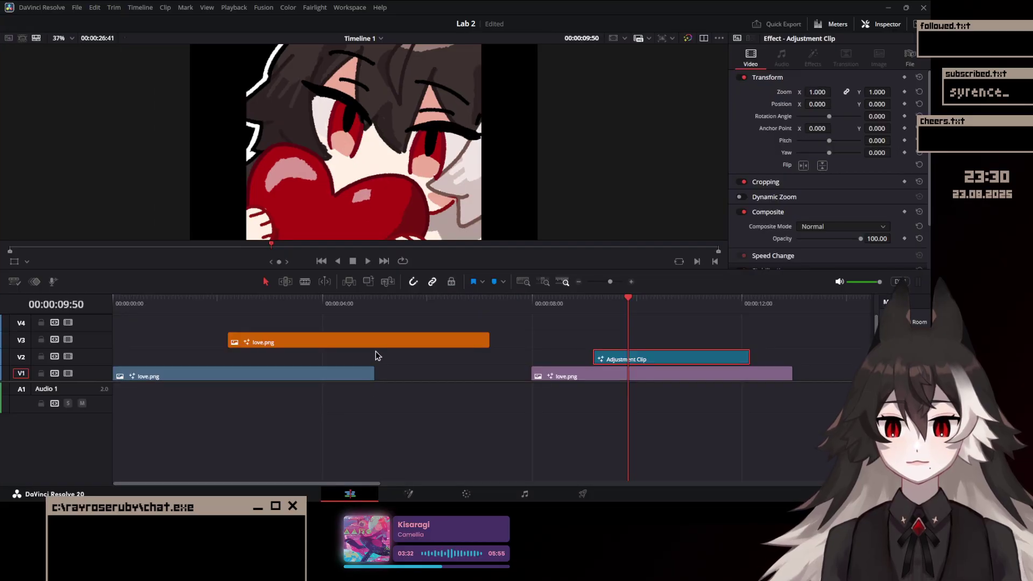
click(585, 302)
key(space)
click(585, 302)
key(space)
key(space)
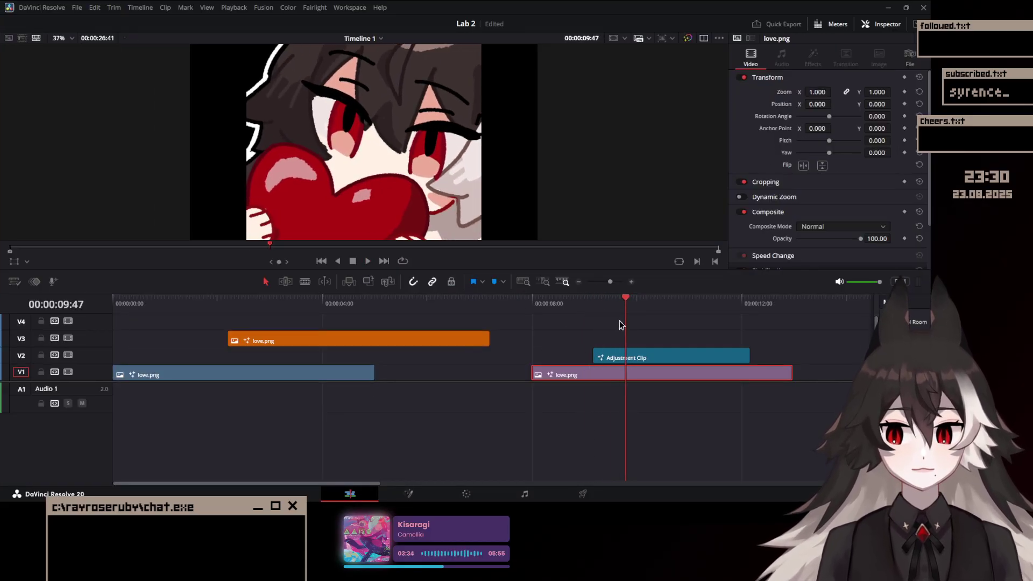
Step: Reopen the Adjustment Clip's Fusion composition from the timeline and save the project
click(623, 358)
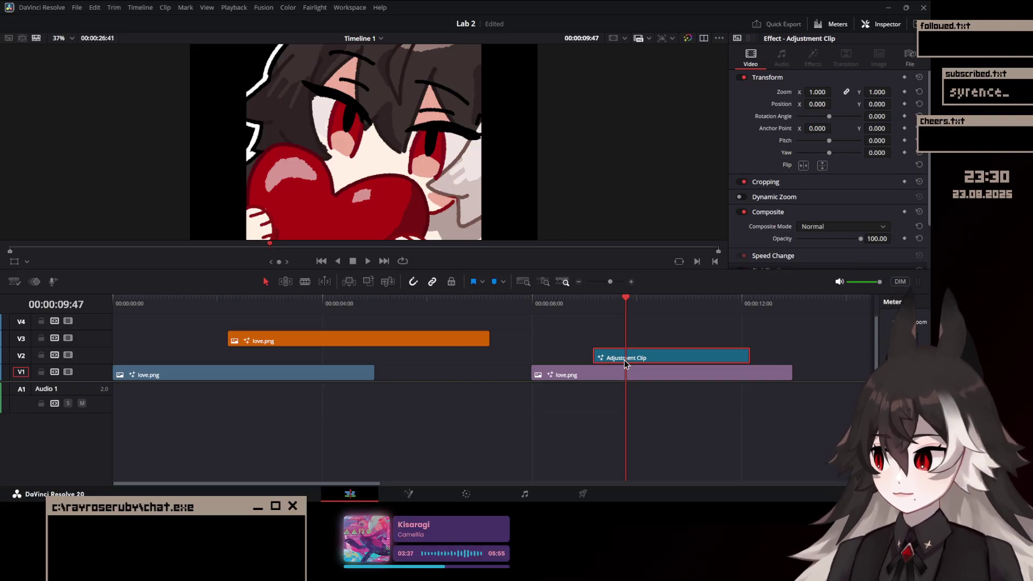
key(shift+5)
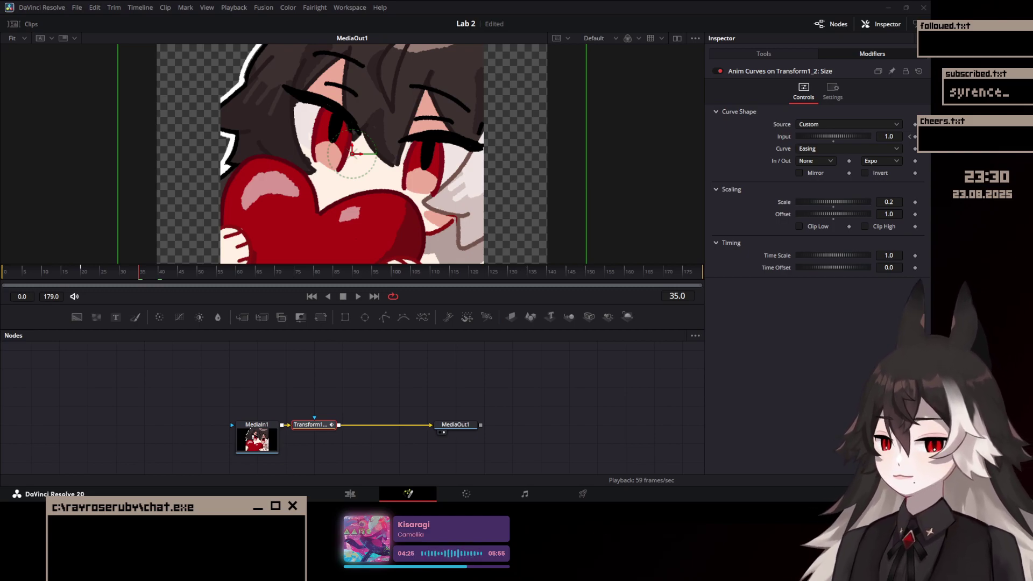
key(ctrl+s)
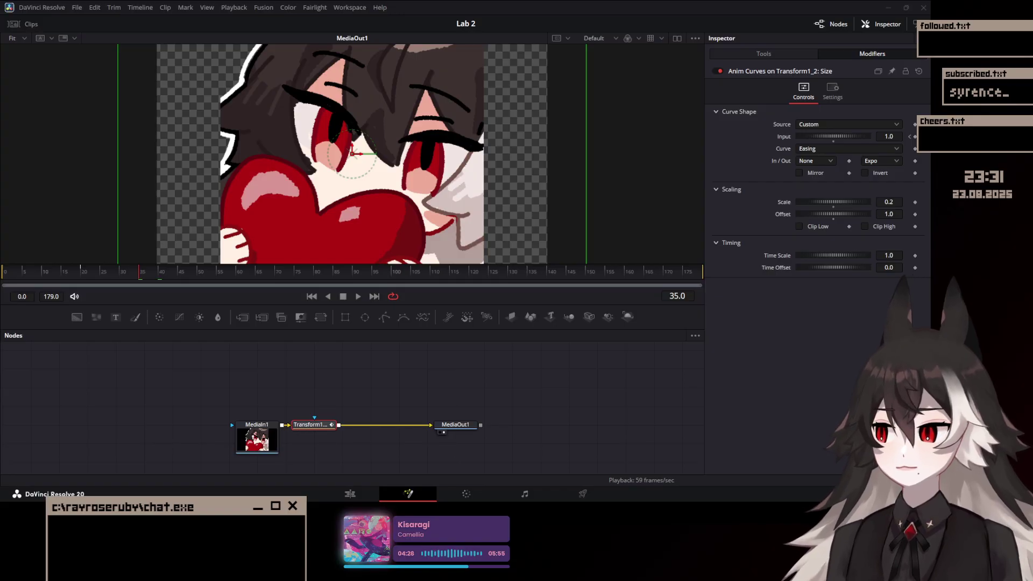